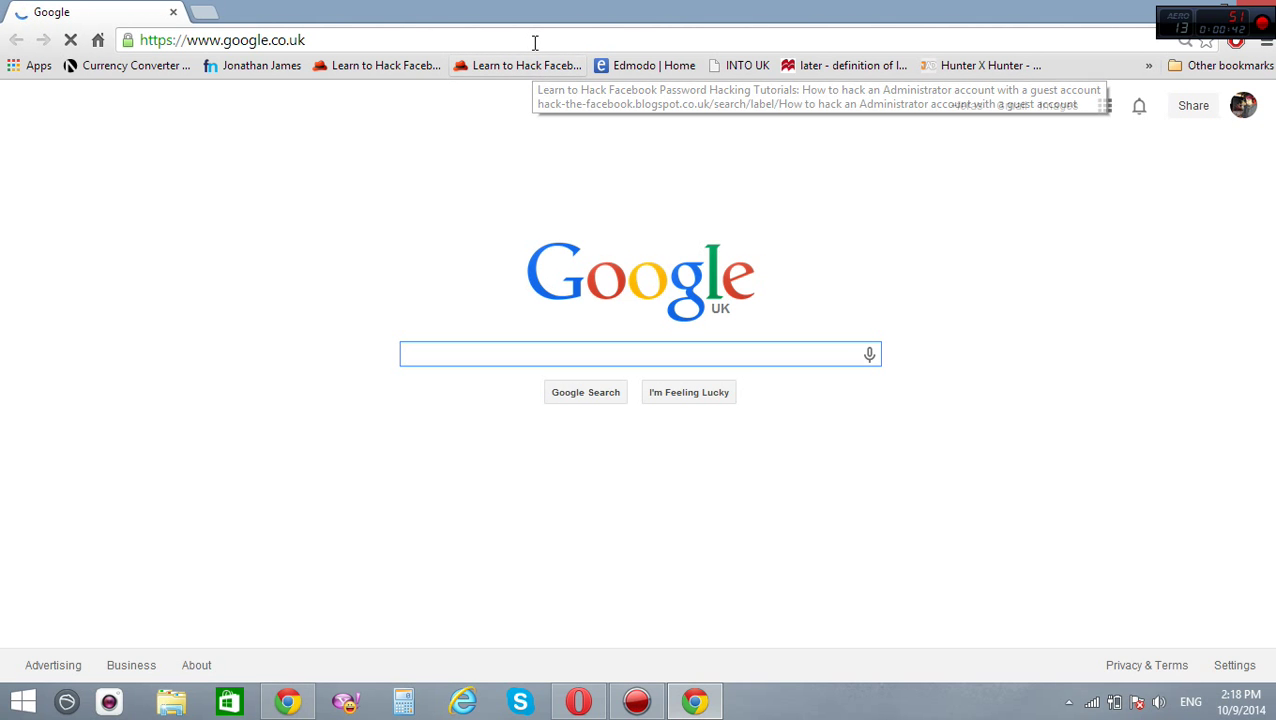
Step: Load youtube.com from the address bar and go to the video upload page
click(535, 43)
text(youtub)
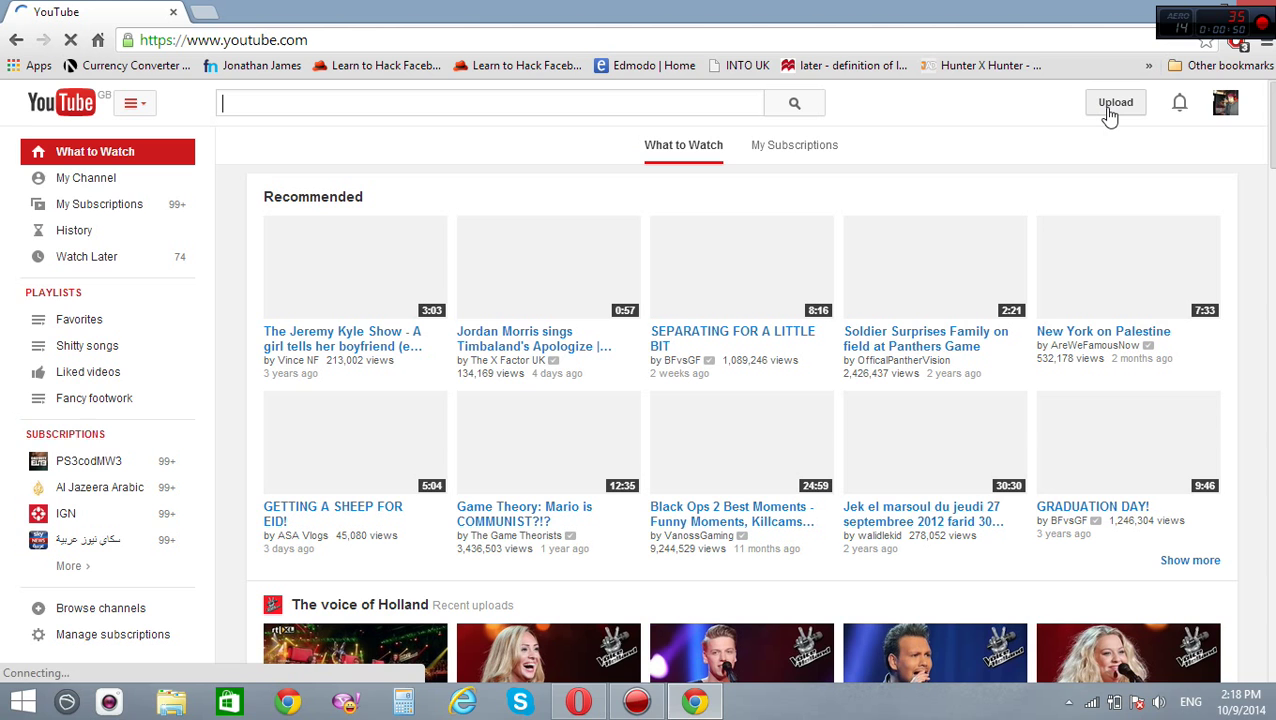
click(1110, 104)
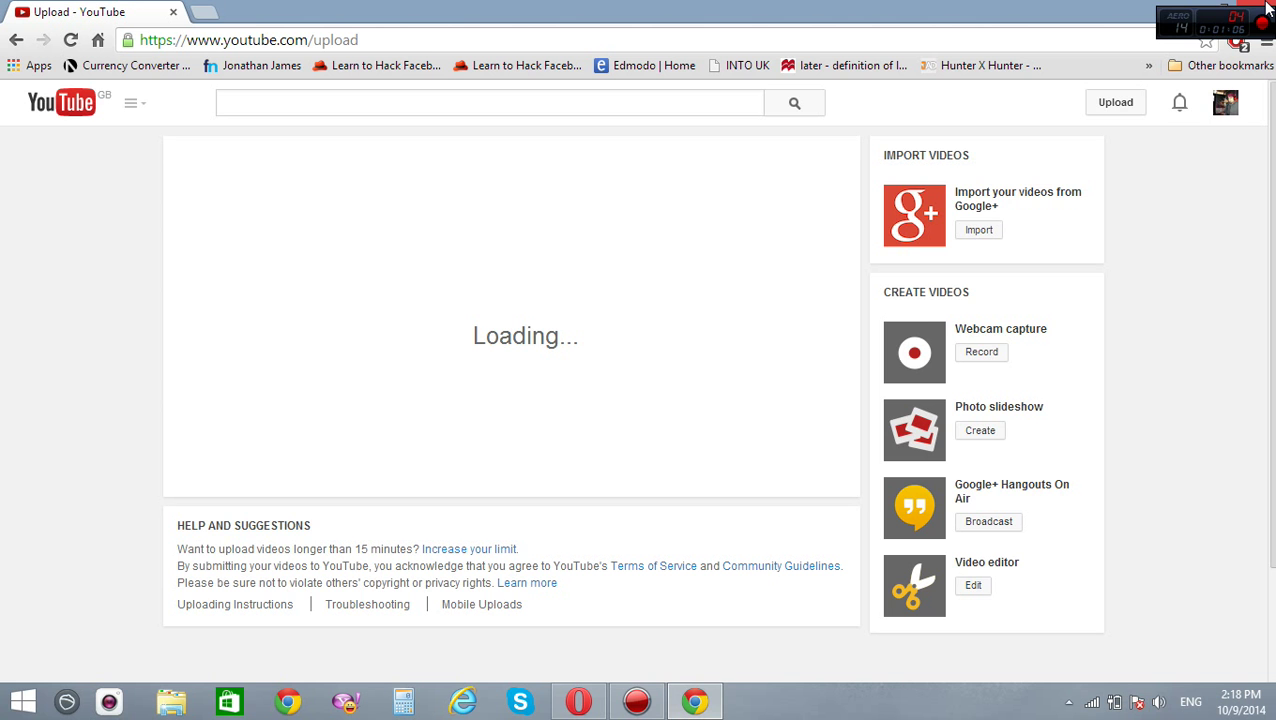
Step: Close Chrome and browse to C:\Program Files (x86)\Google\Chrome\Application in File Explorer
click(1268, 10)
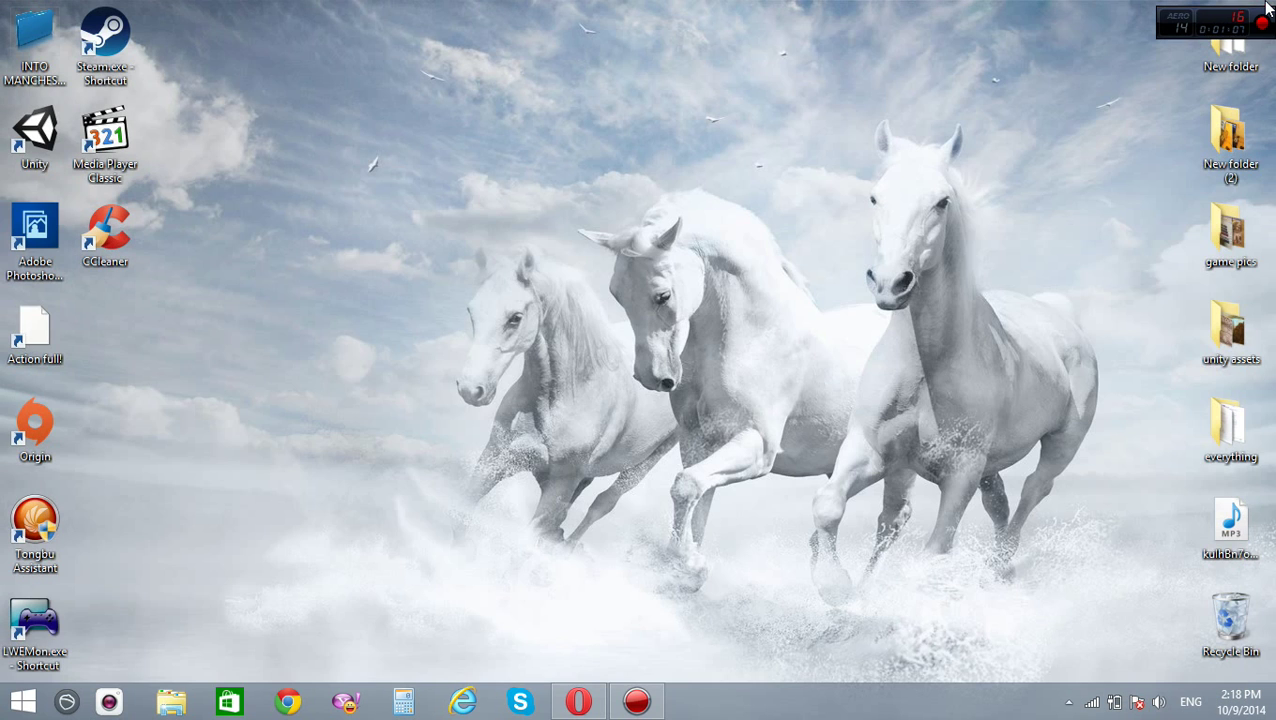
click(181, 706)
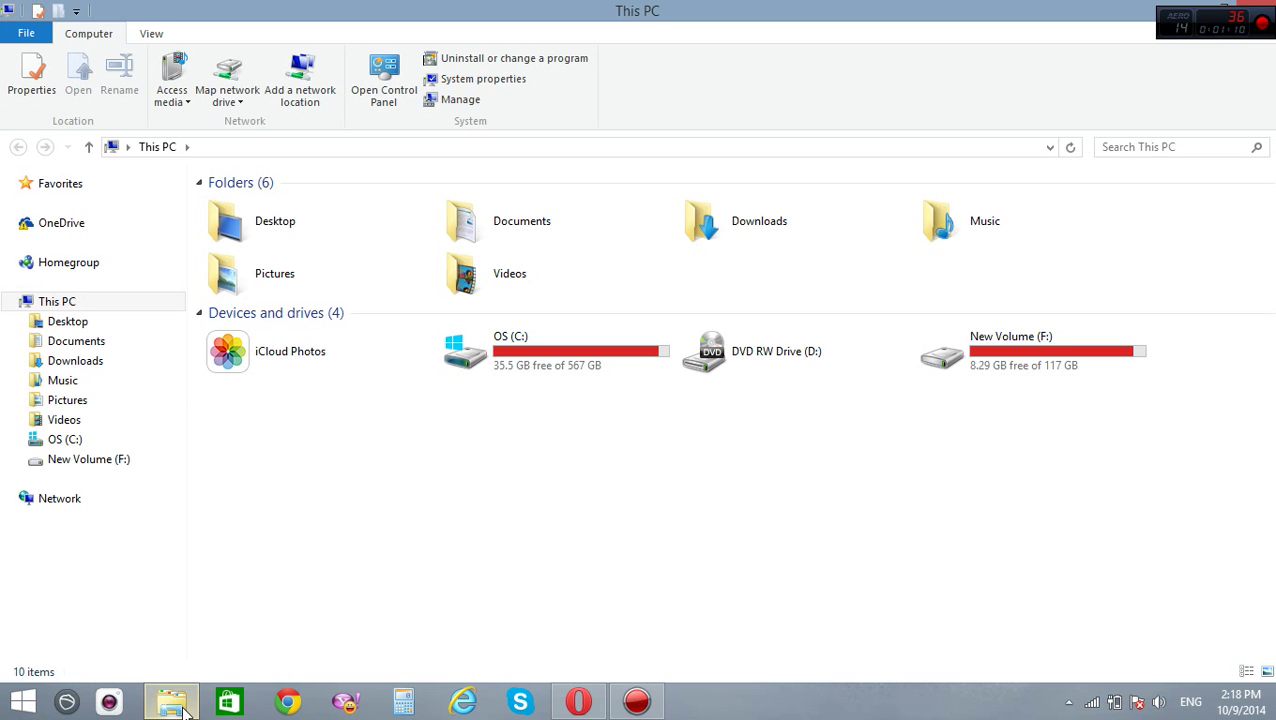
double_click(570, 368)
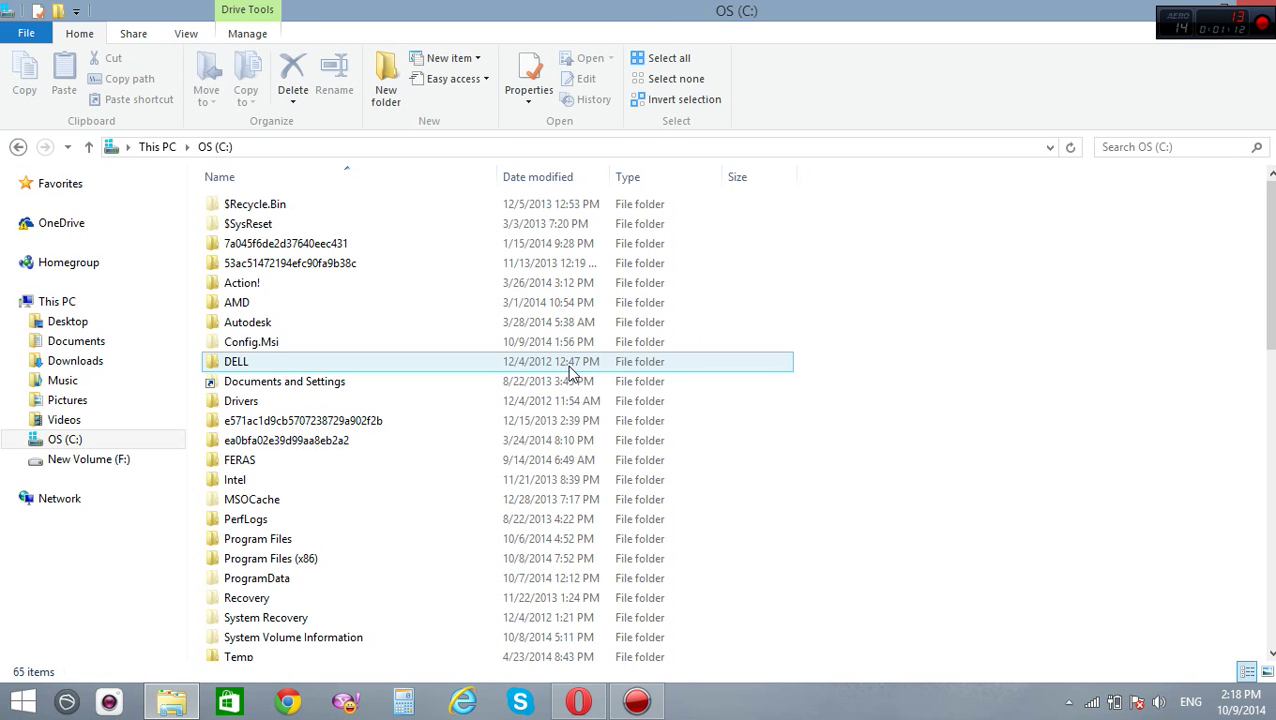
scroll(441, 460, down, 4)
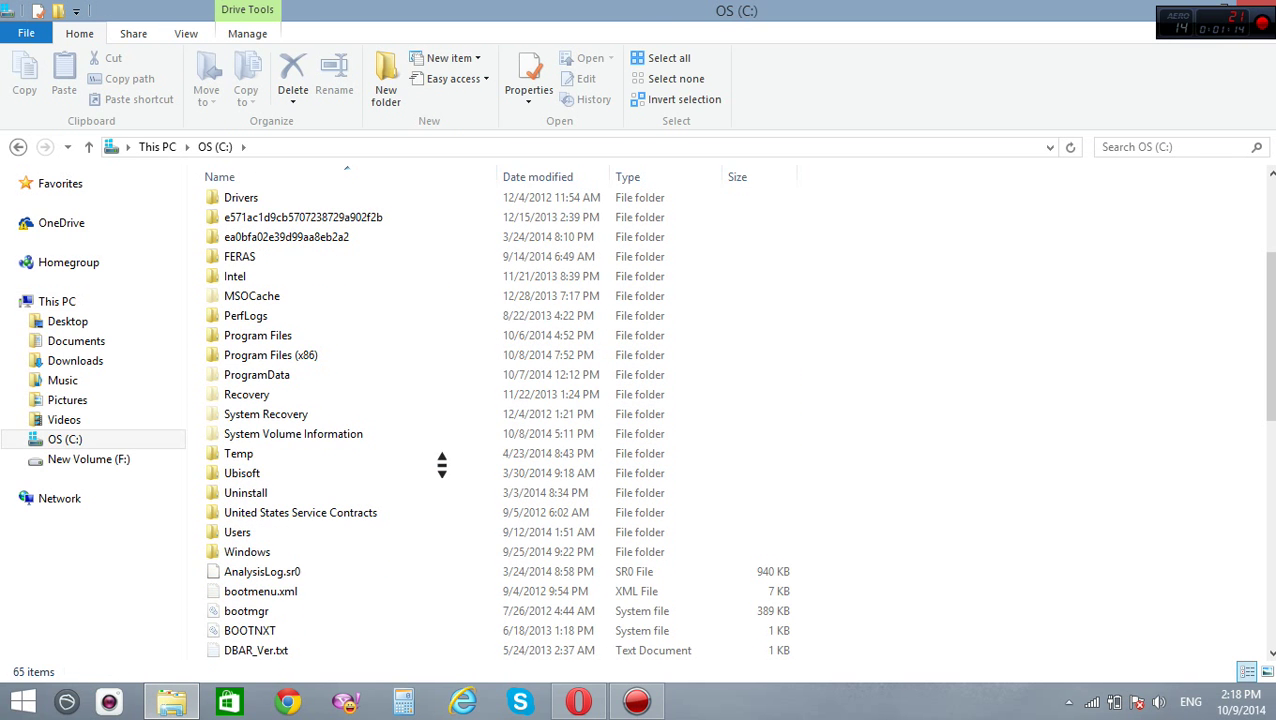
scroll(367, 362, up, 2)
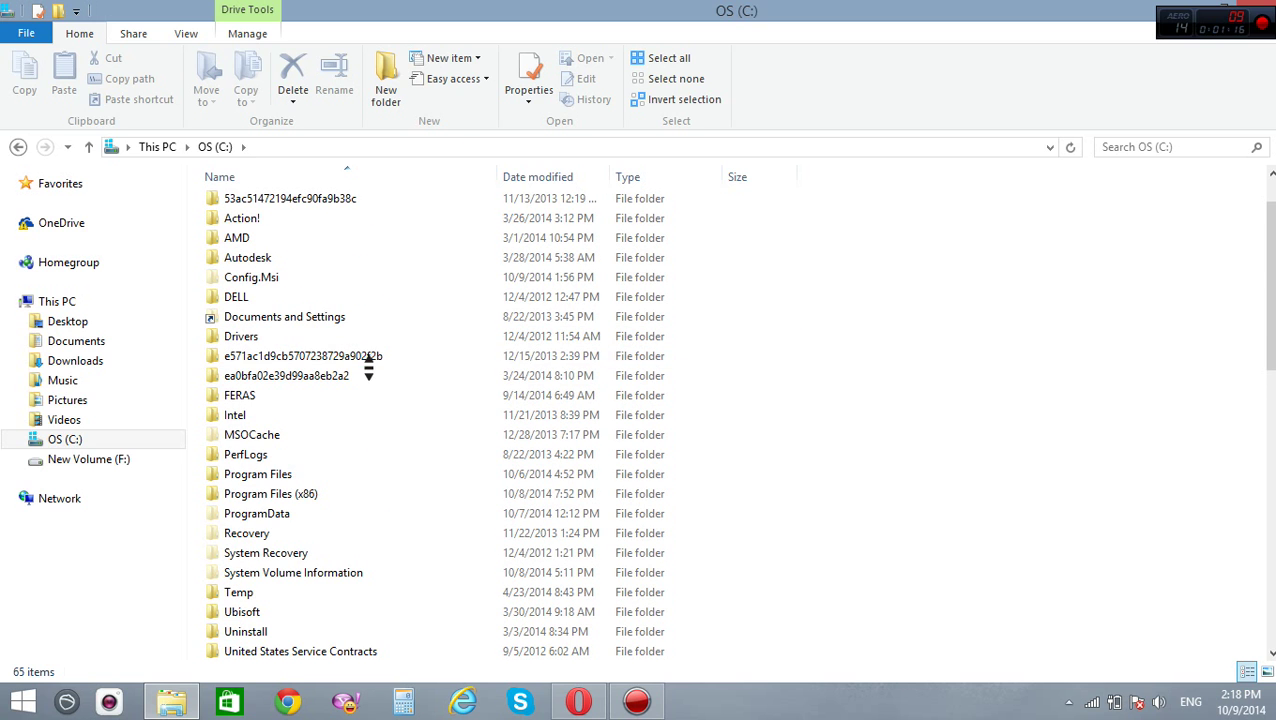
double_click(308, 494)
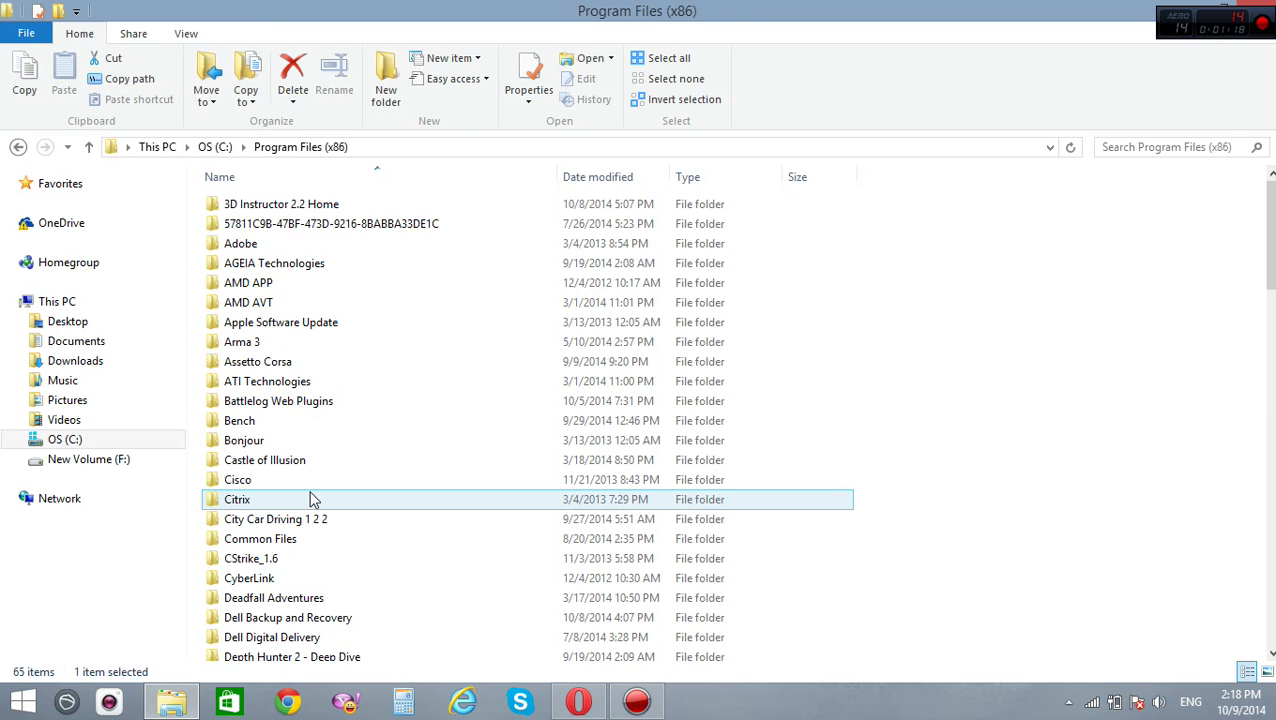
scroll(369, 480, down, 3)
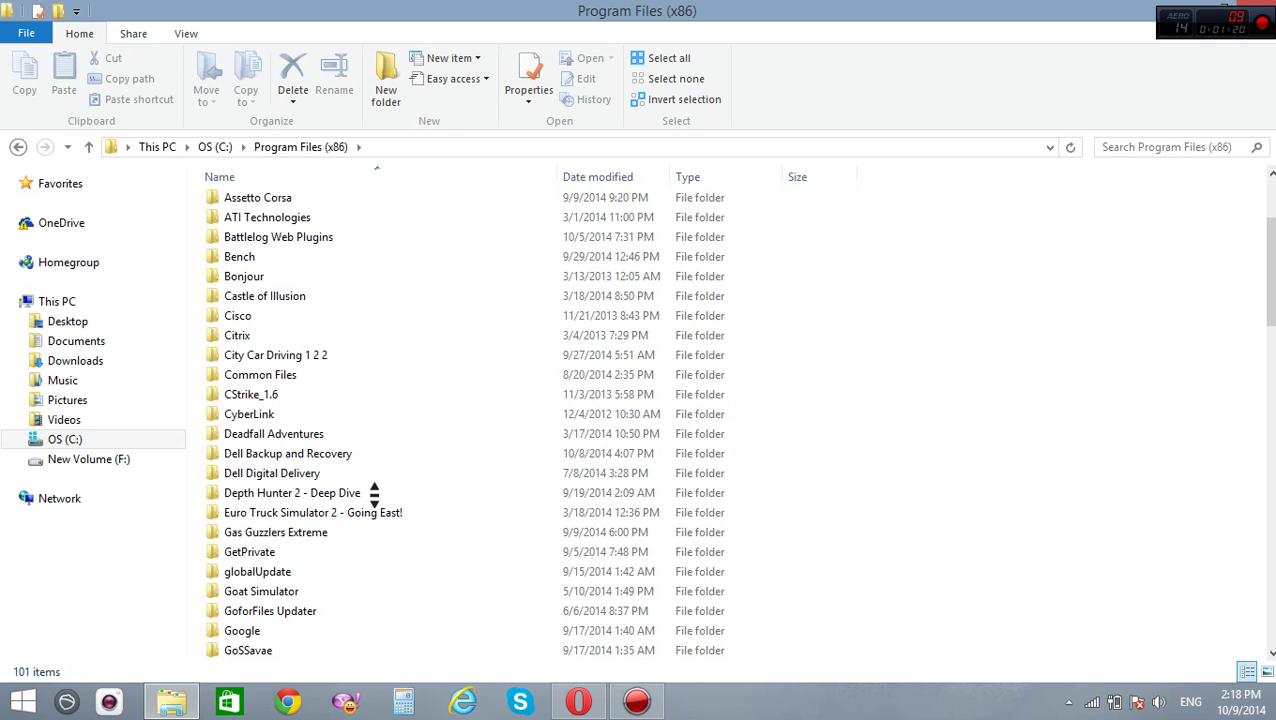
scroll(374, 492, down, 3)
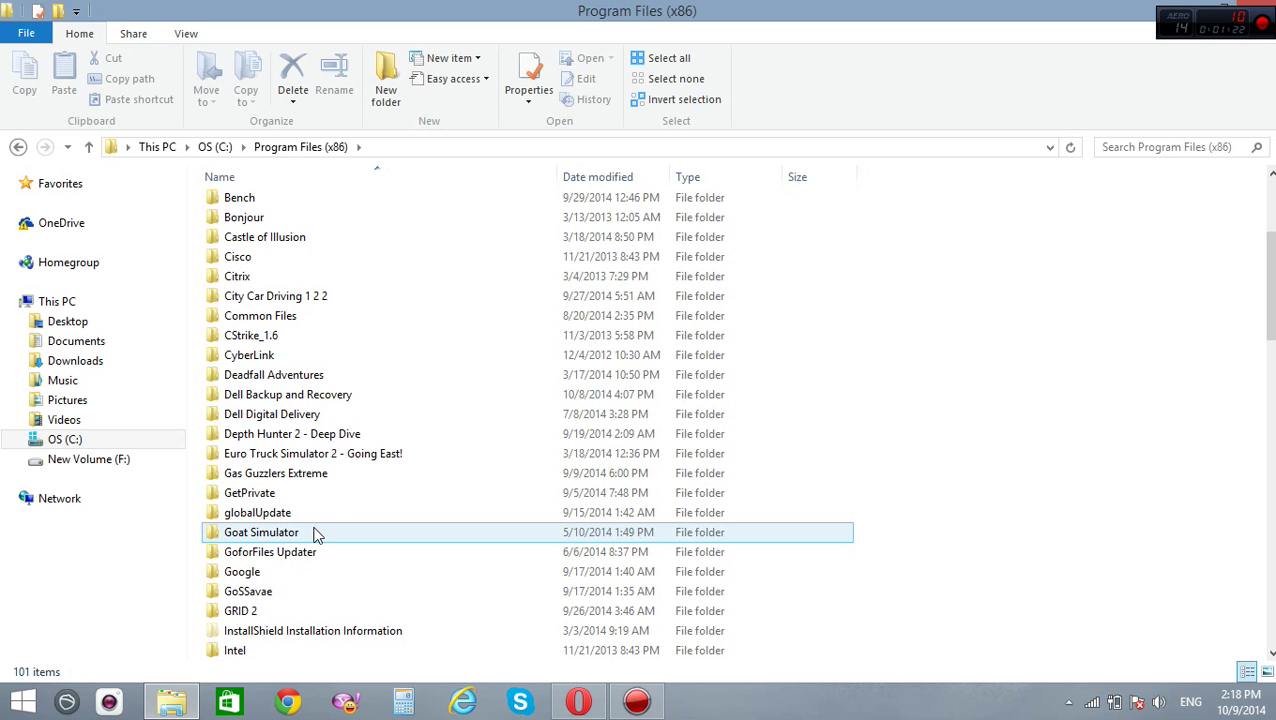
double_click(290, 572)
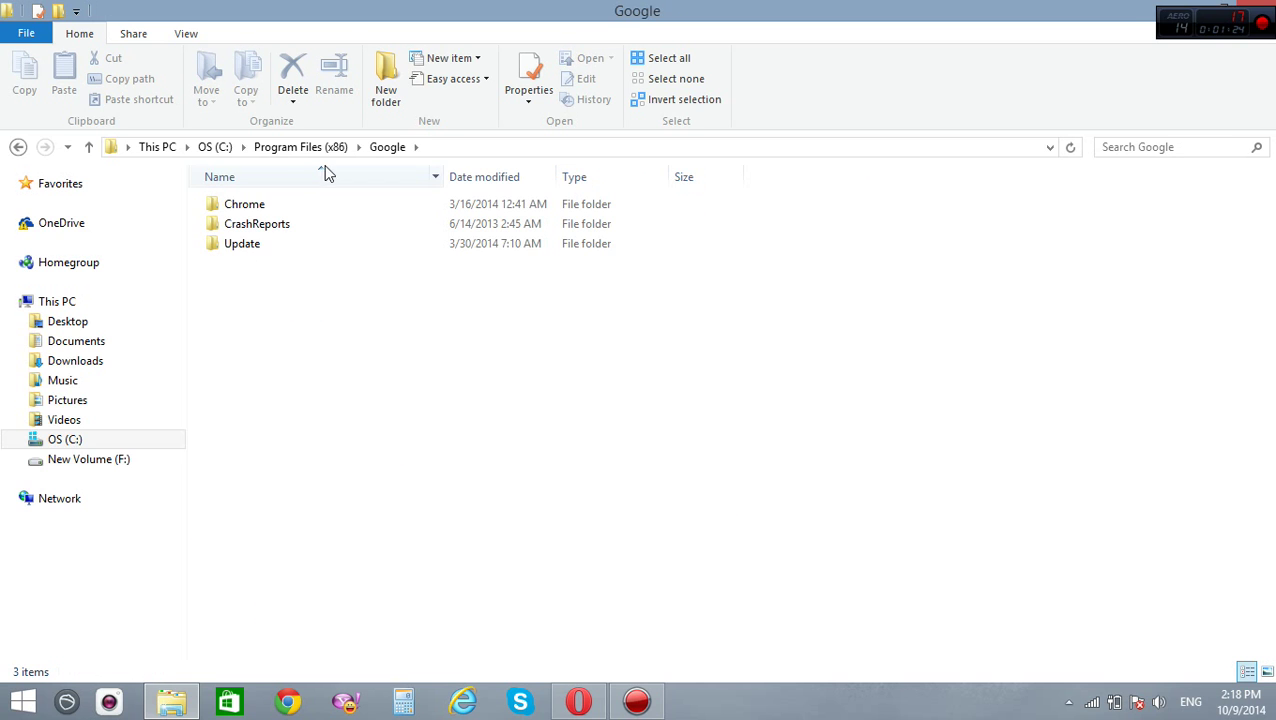
double_click(290, 205)
double_click(290, 205)
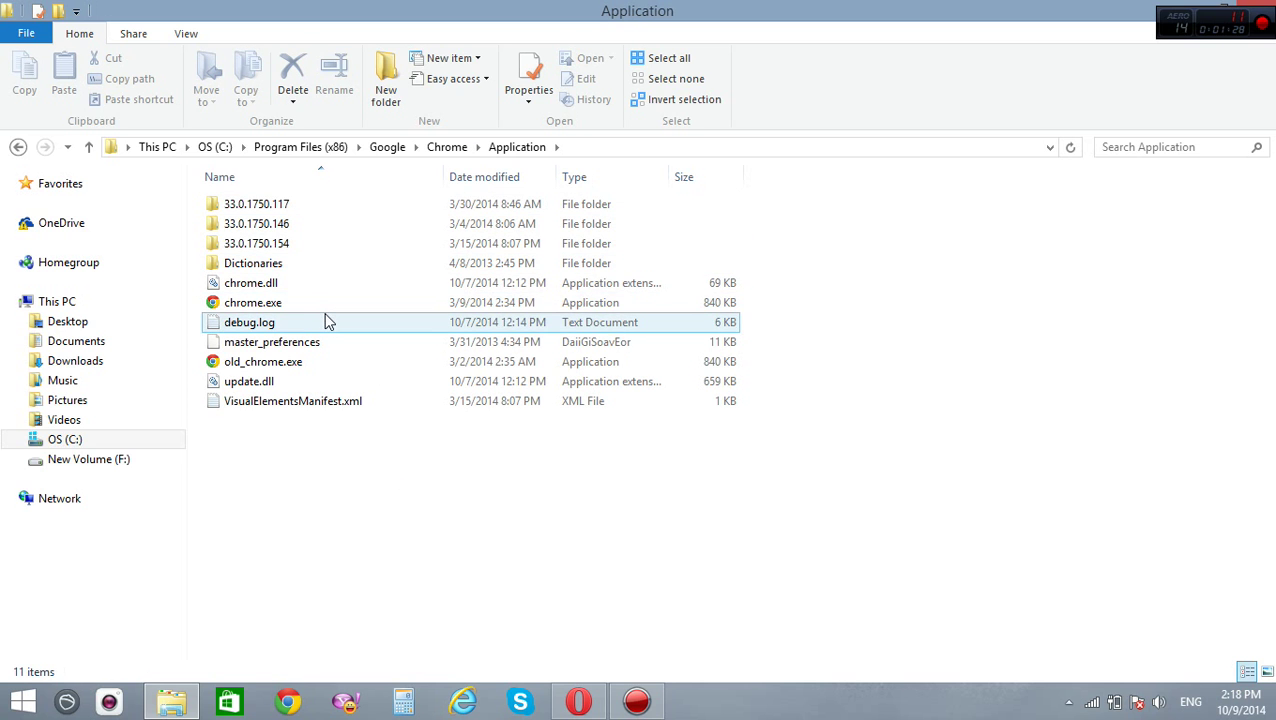
Step: Find old_chrome.exe among the Application files and launch it
key(o)
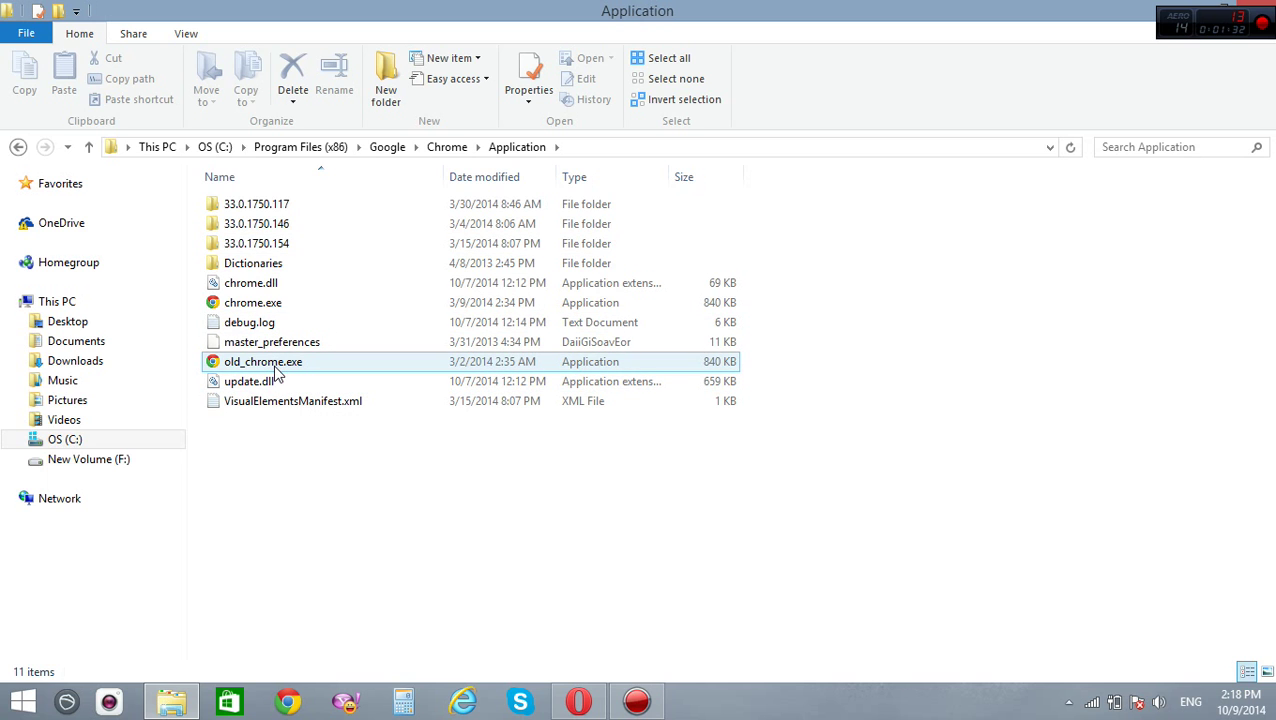
key(d)
key(u)
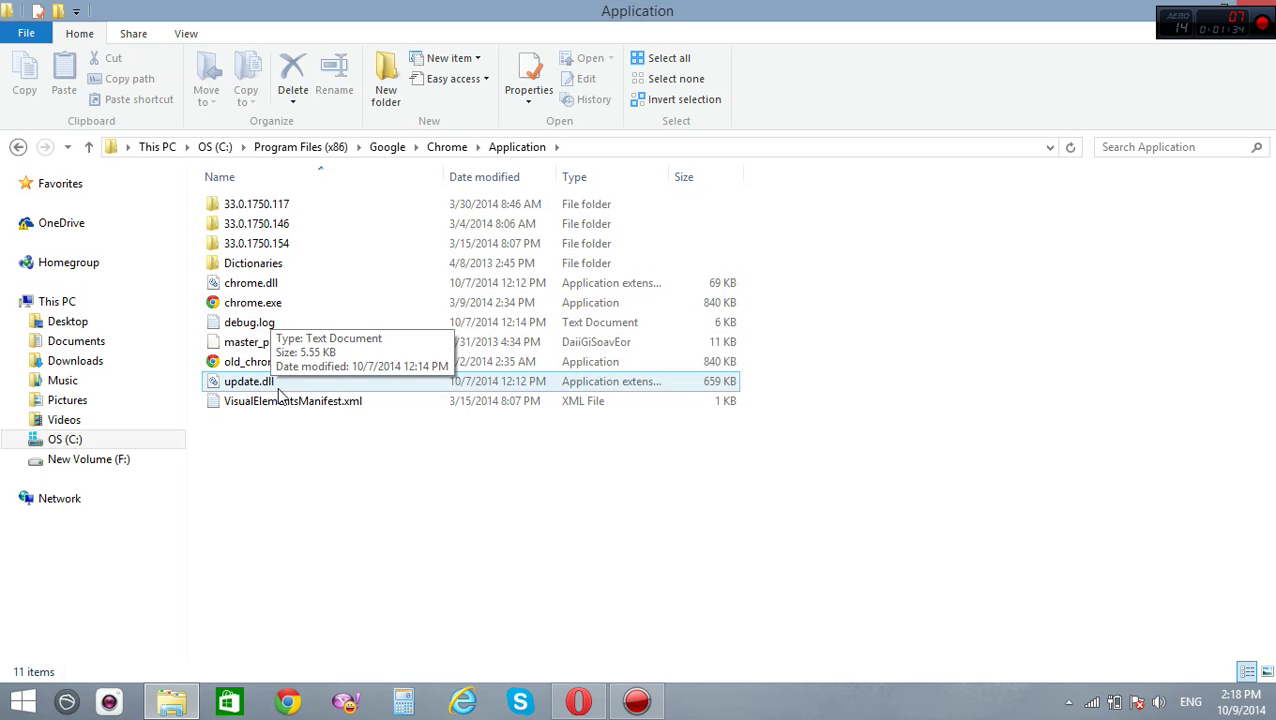
click(275, 322)
click(284, 305)
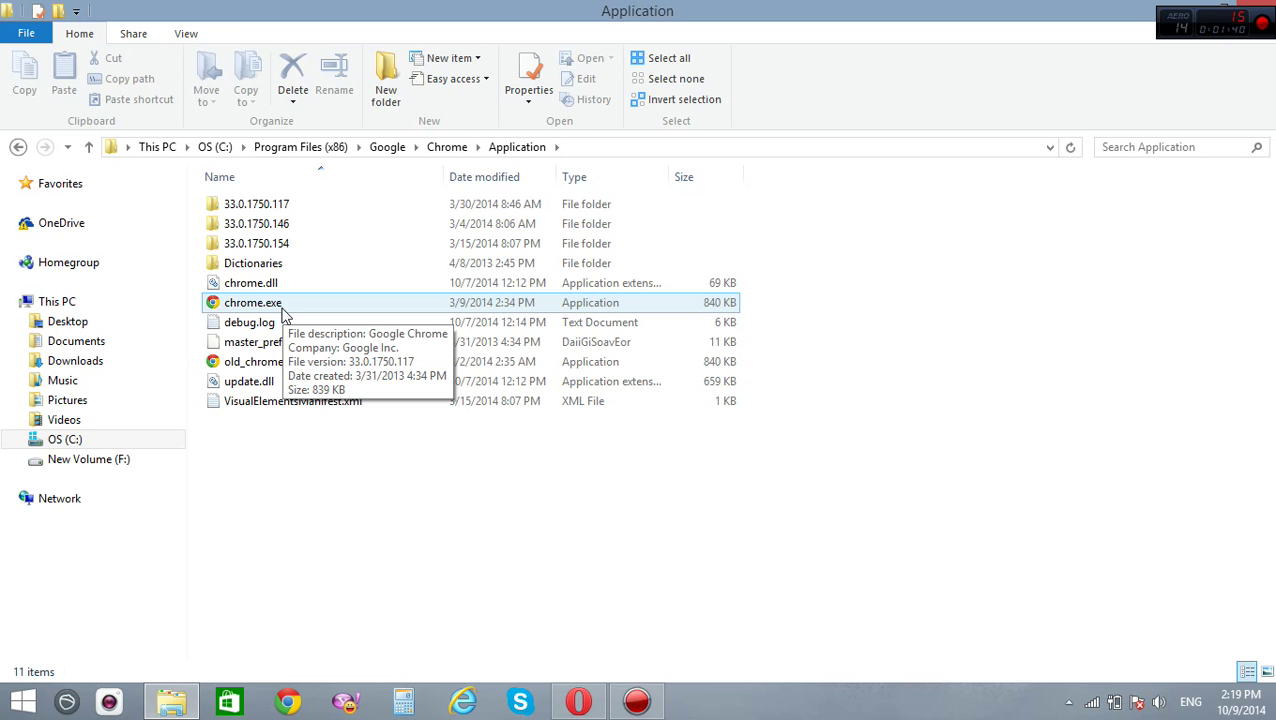
click(272, 363)
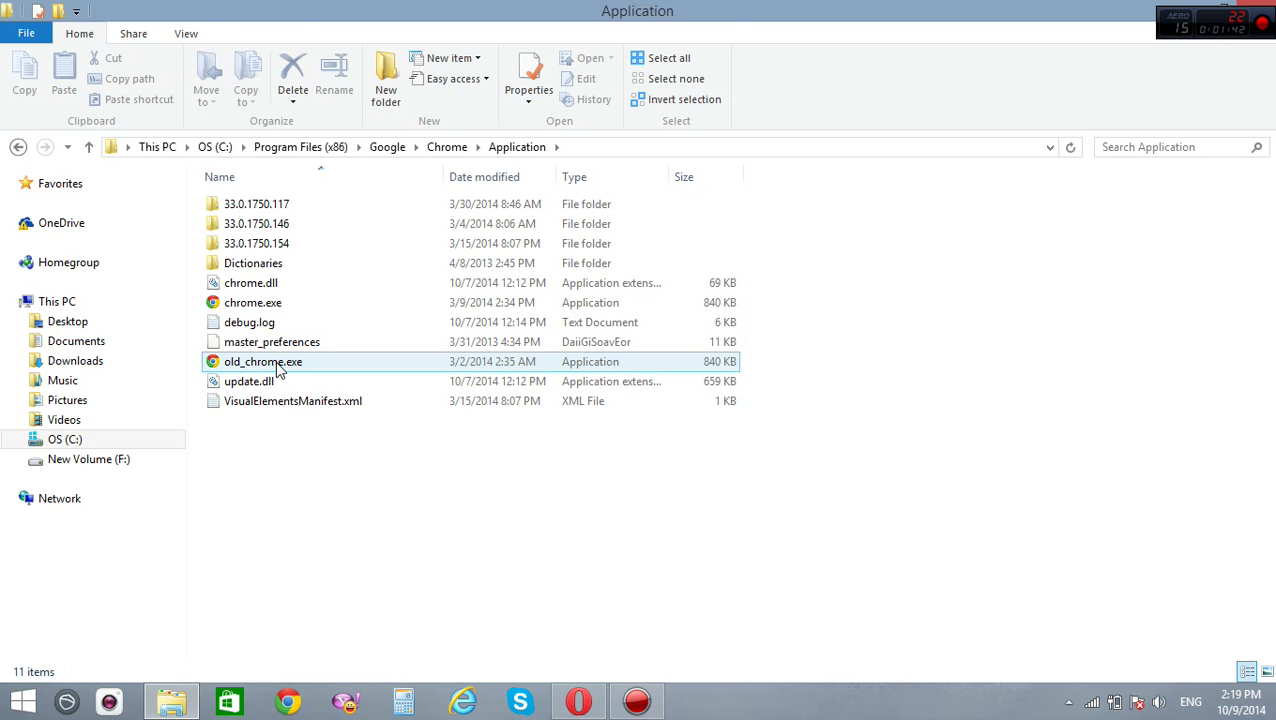
click(280, 370)
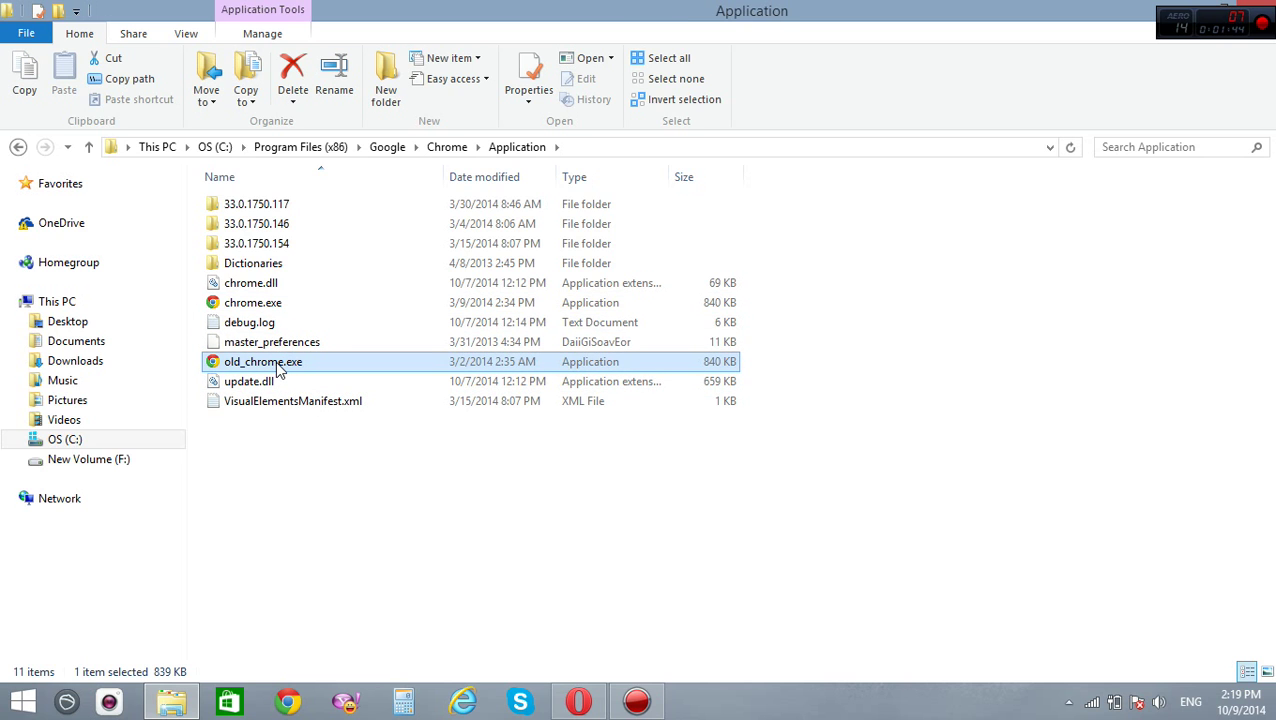
double_click(280, 368)
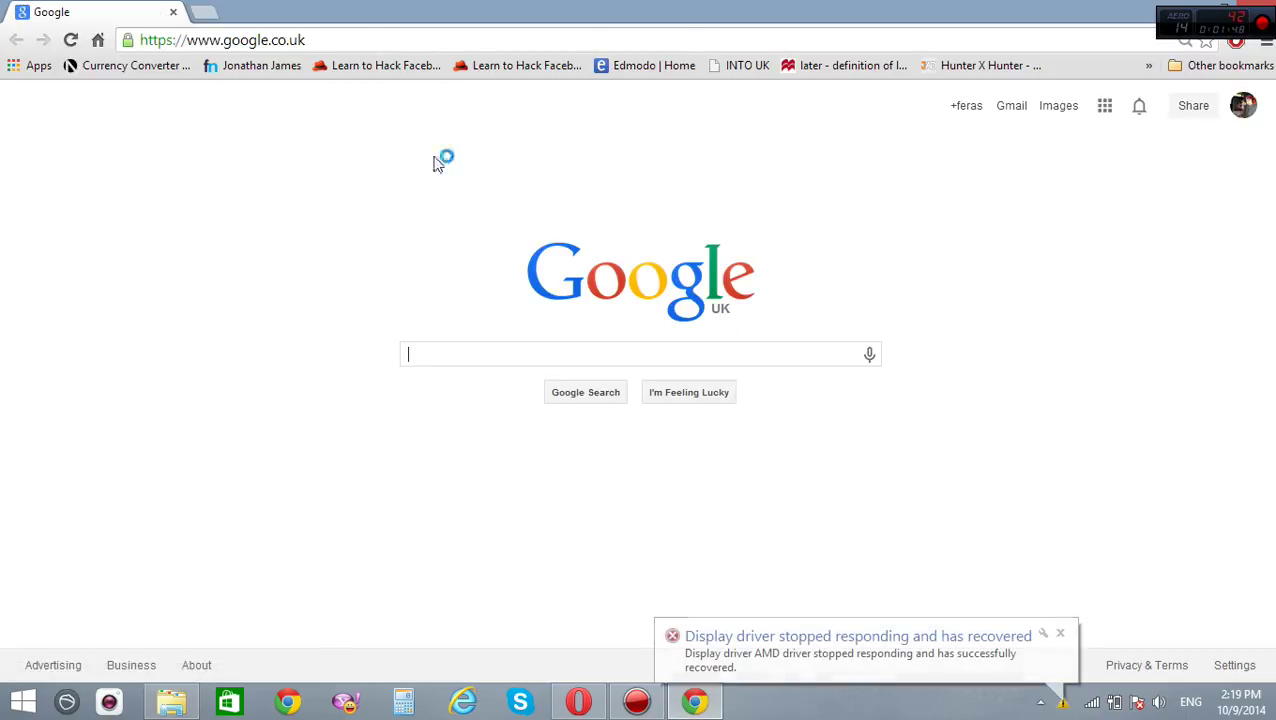
Step: Load youtube.com in the relaunched Chrome and go to the video upload page
click(649, 45)
text(youtube.com)
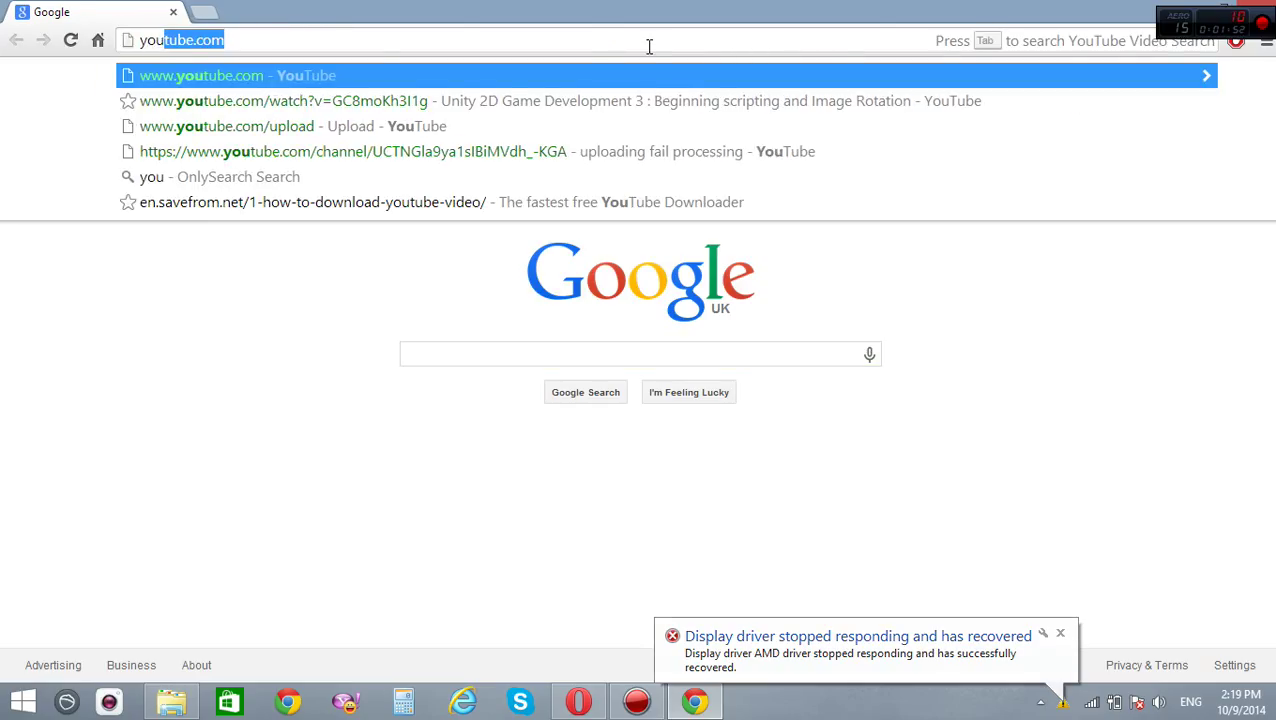
key(Return)
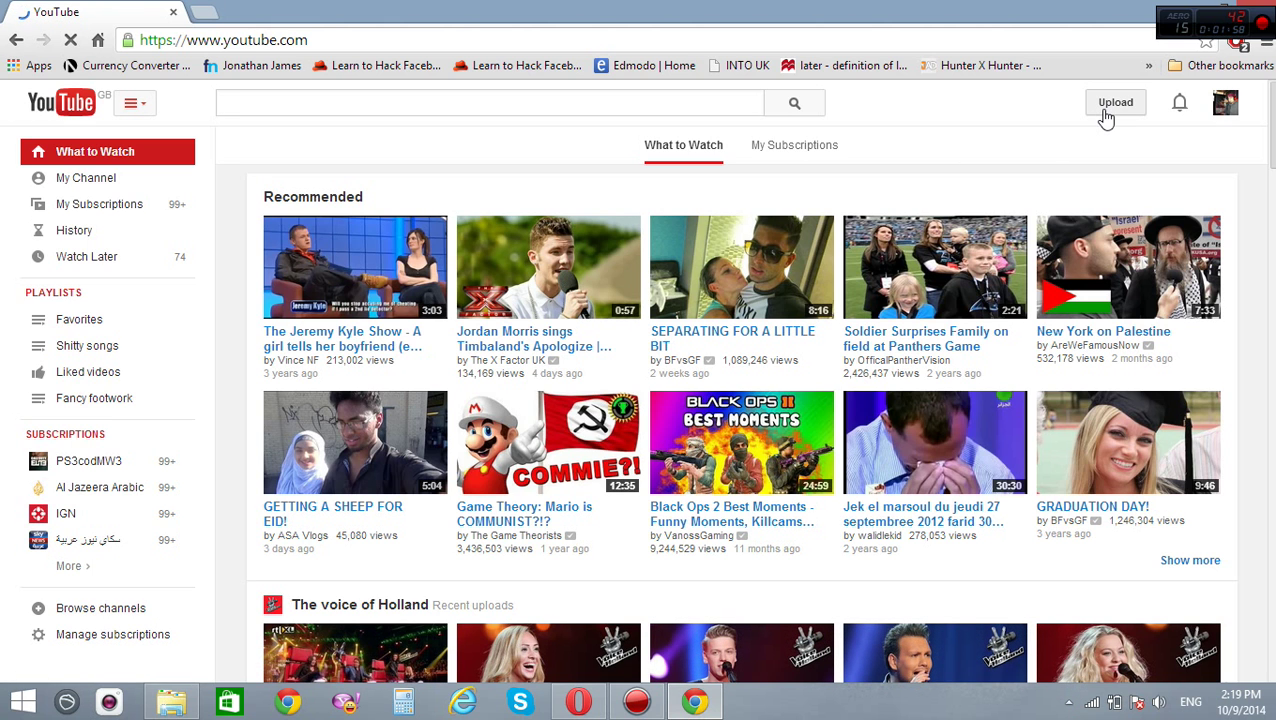
click(1108, 112)
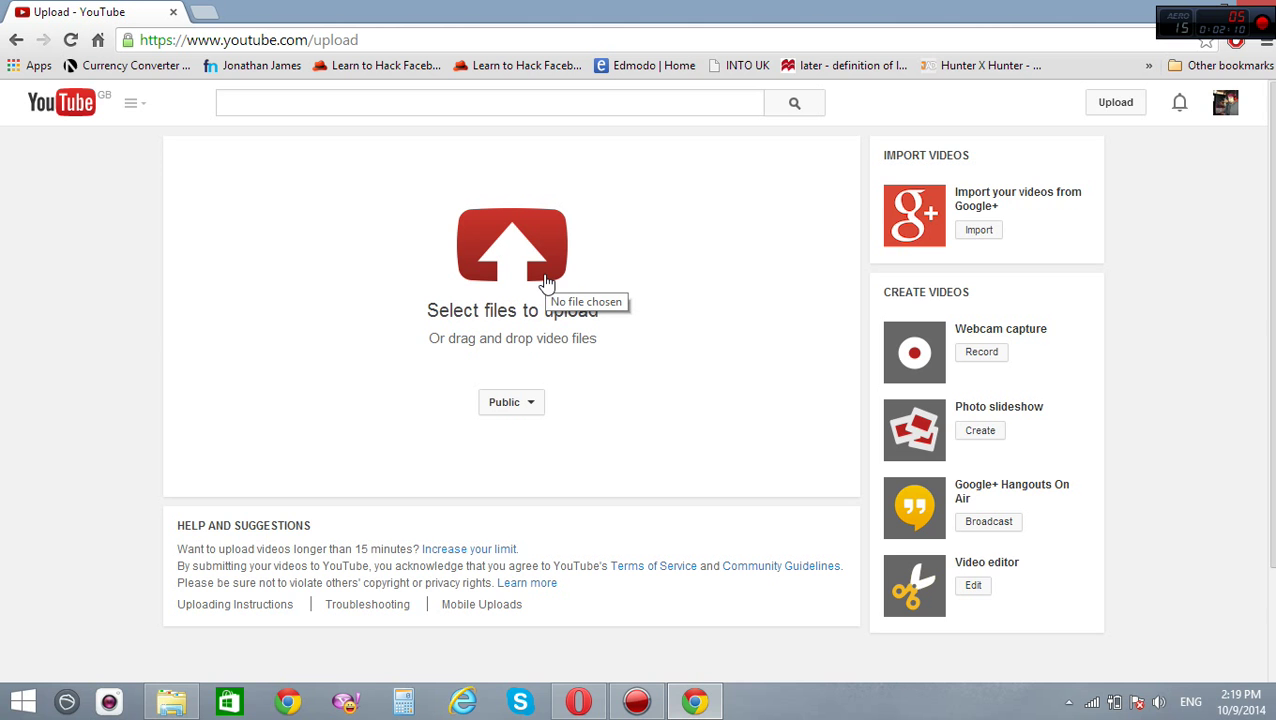
click(546, 283)
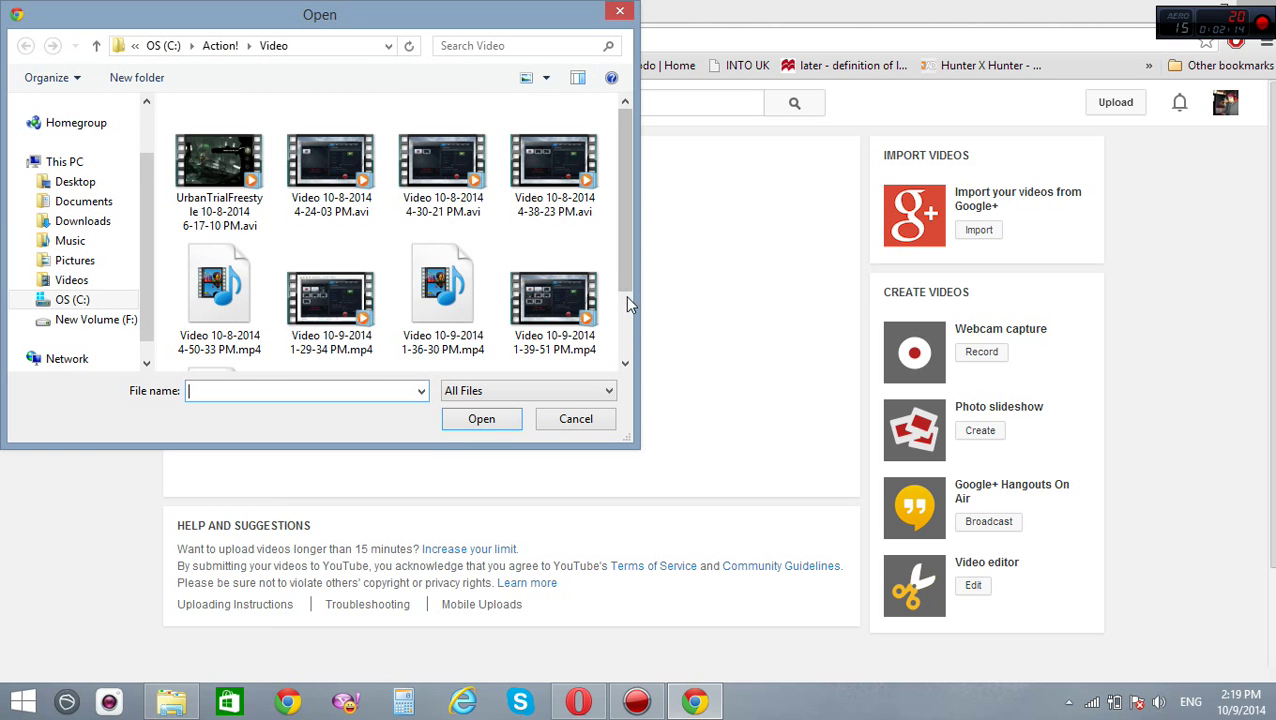
drag(625, 290, 624, 365)
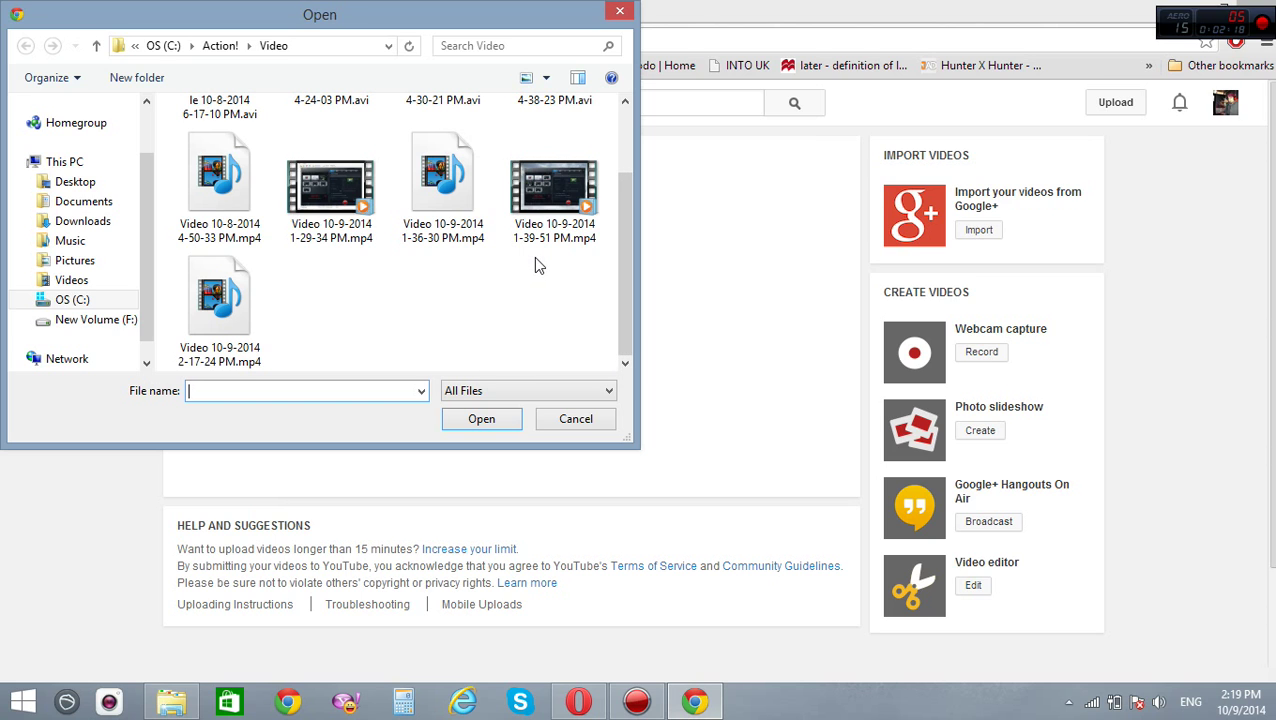
click(575, 198)
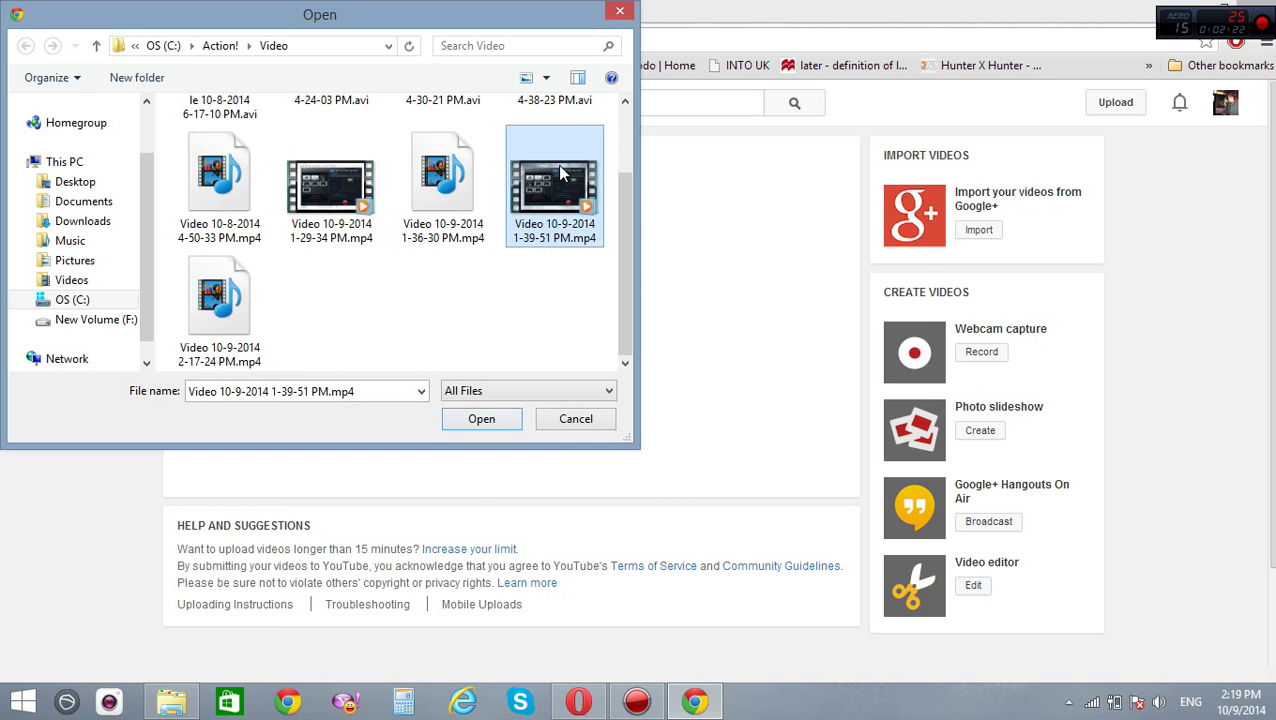
right_click(557, 164)
click(562, 205)
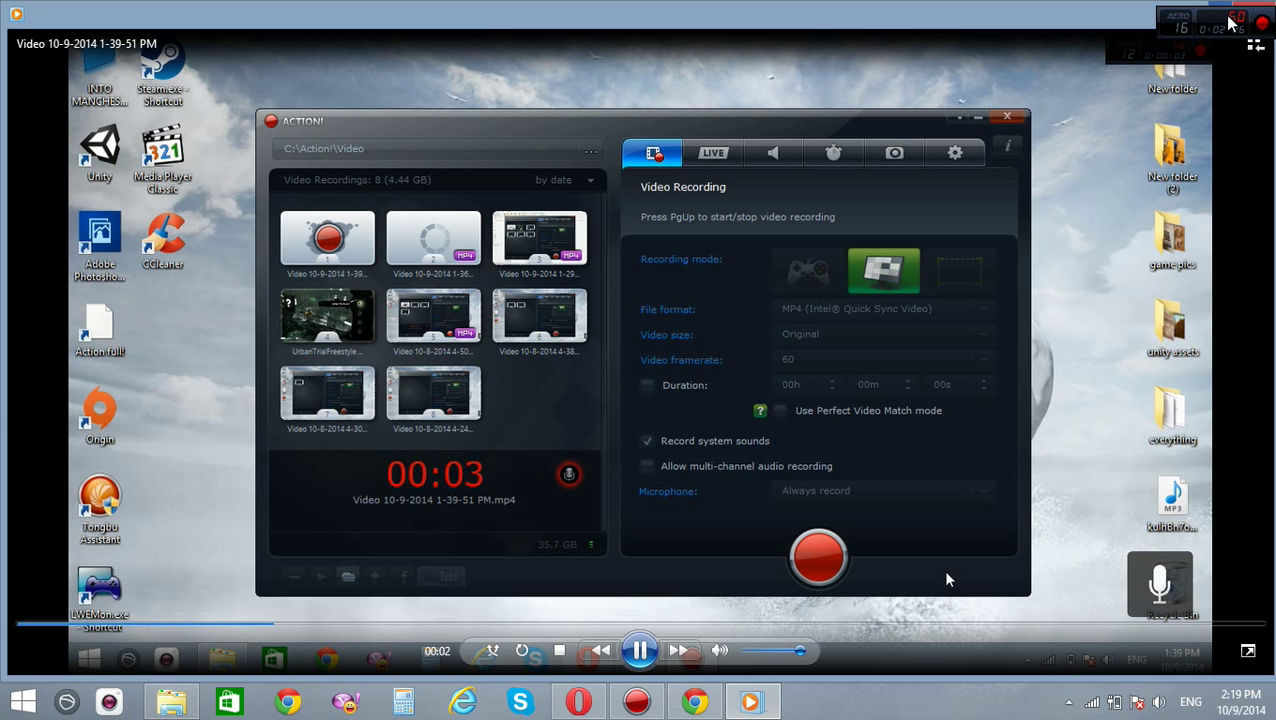
key(alt+F4)
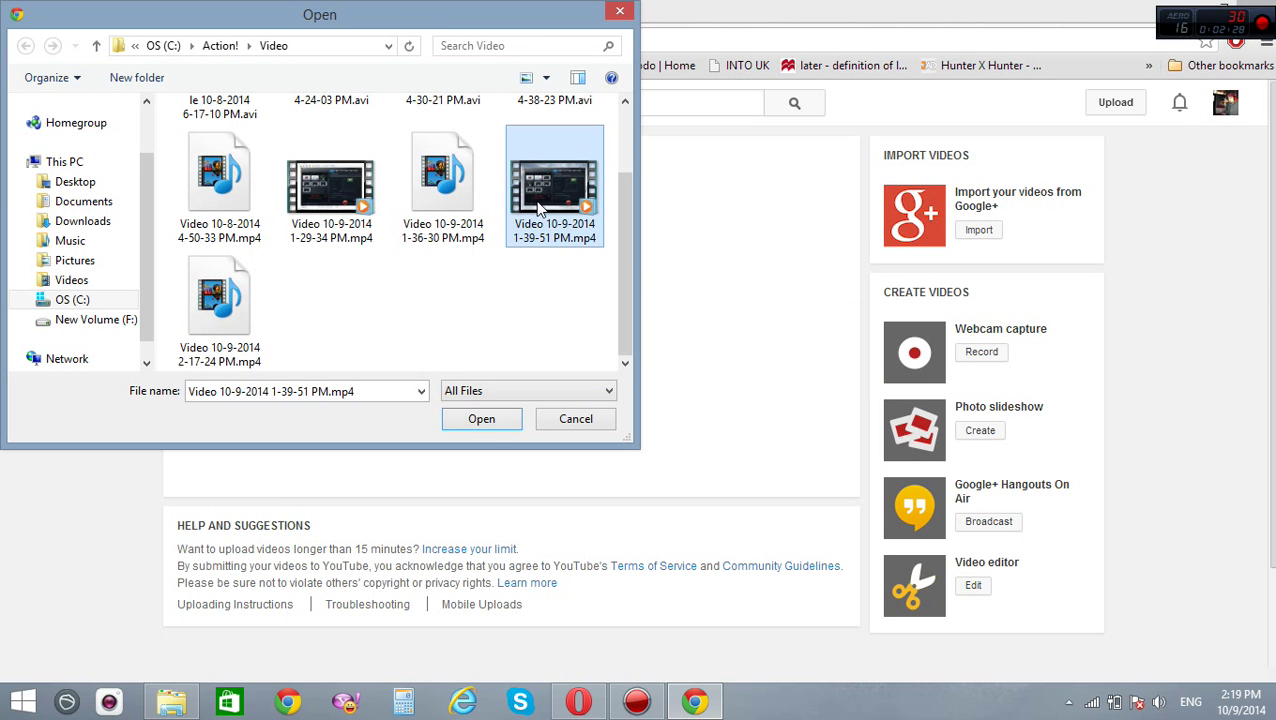
click(482, 419)
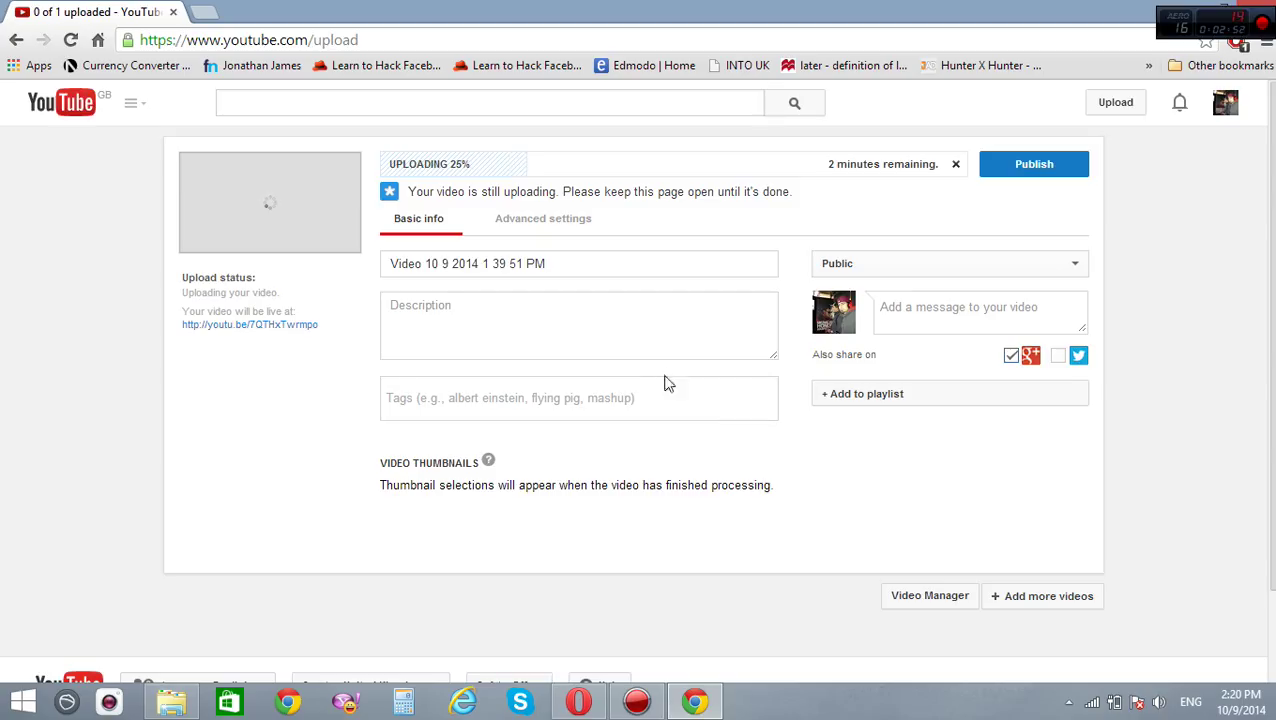
Step: Bring up the 'Videos - YouTube - Opera' window showing the channel's 19 videos
mouse_move(589, 708)
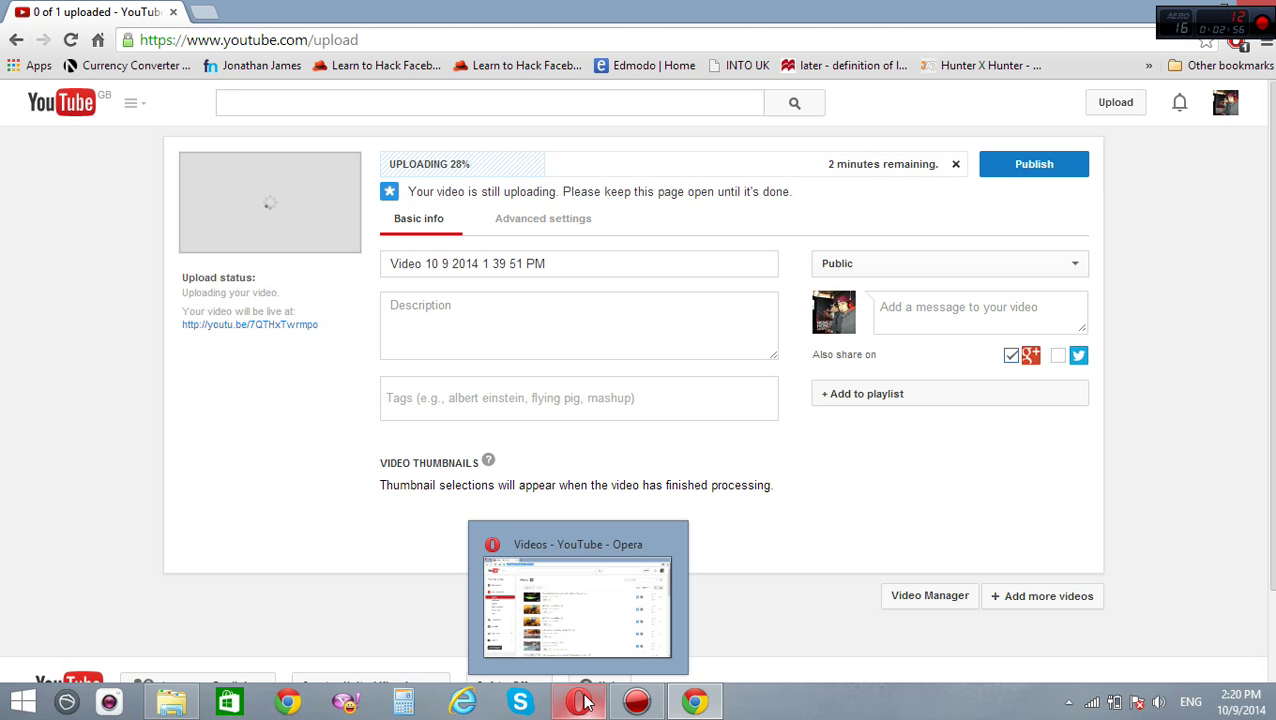
click(585, 703)
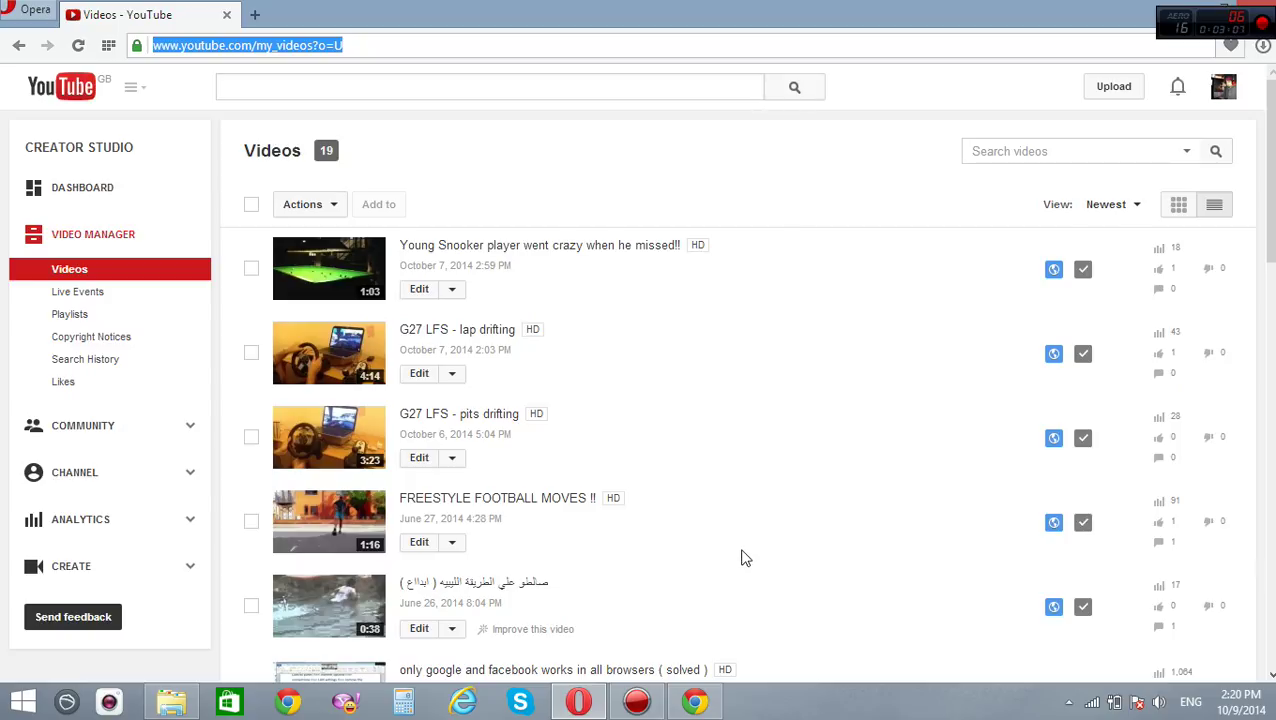
Step: Open YouTube's upload page in Opera, then close Opera to return to the Chrome upload
click(1113, 88)
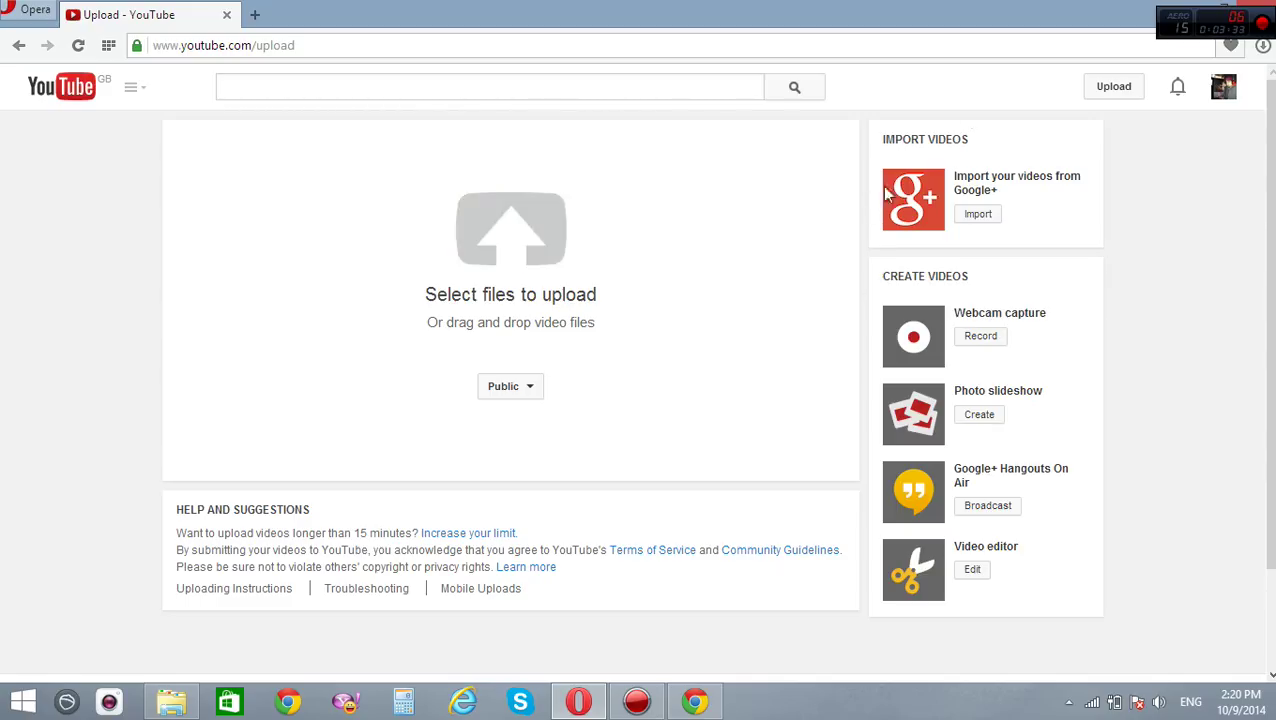
click(1257, 12)
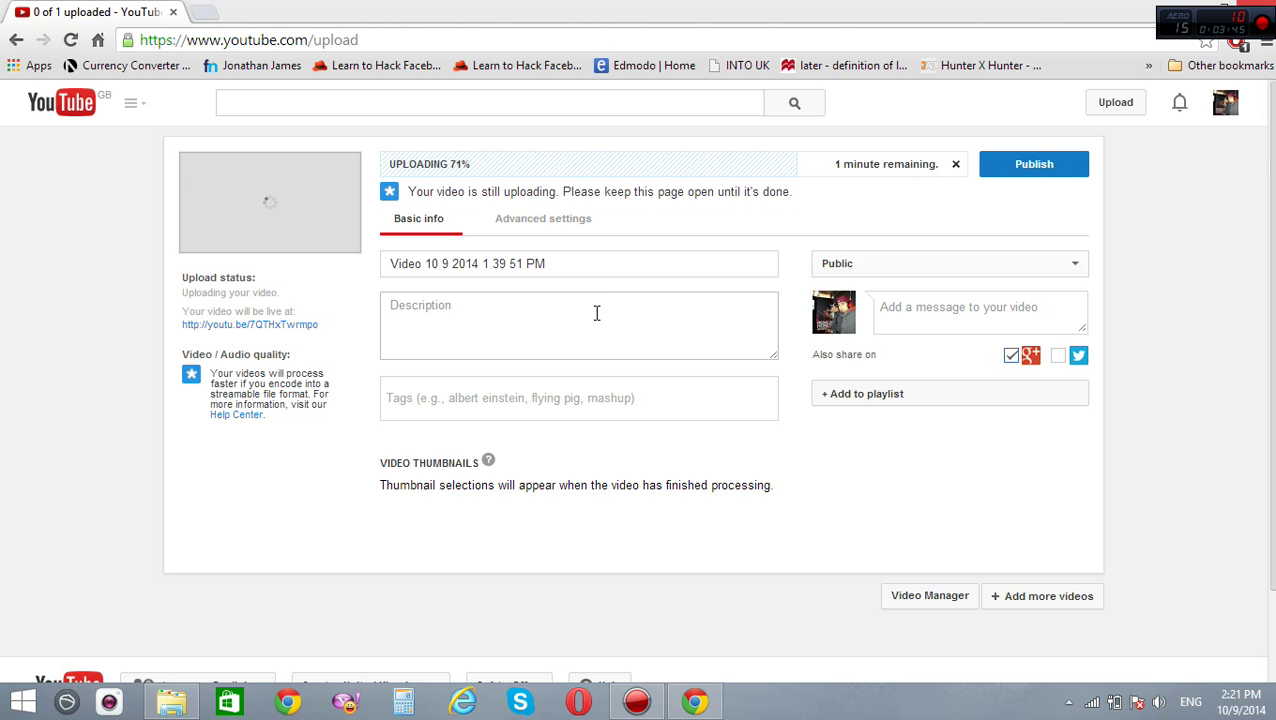
click(587, 263)
key(BackSpace)
key(BackSpace)
key(BackSpace)
key(BackSpace)
key(BackSpace)
key(BackSpace)
key(BackSpace)
key(BackSpace)
key(BackSpace)
key(BackSpace)
key(BackSpace)
key(BackSpace)
key(BackSpace)
key(BackSpace)
key(BackSpace)
key(BackSpace)
key(BackSpace)
key(BackSpace)
key(BackSpace)
key(BackSpace)
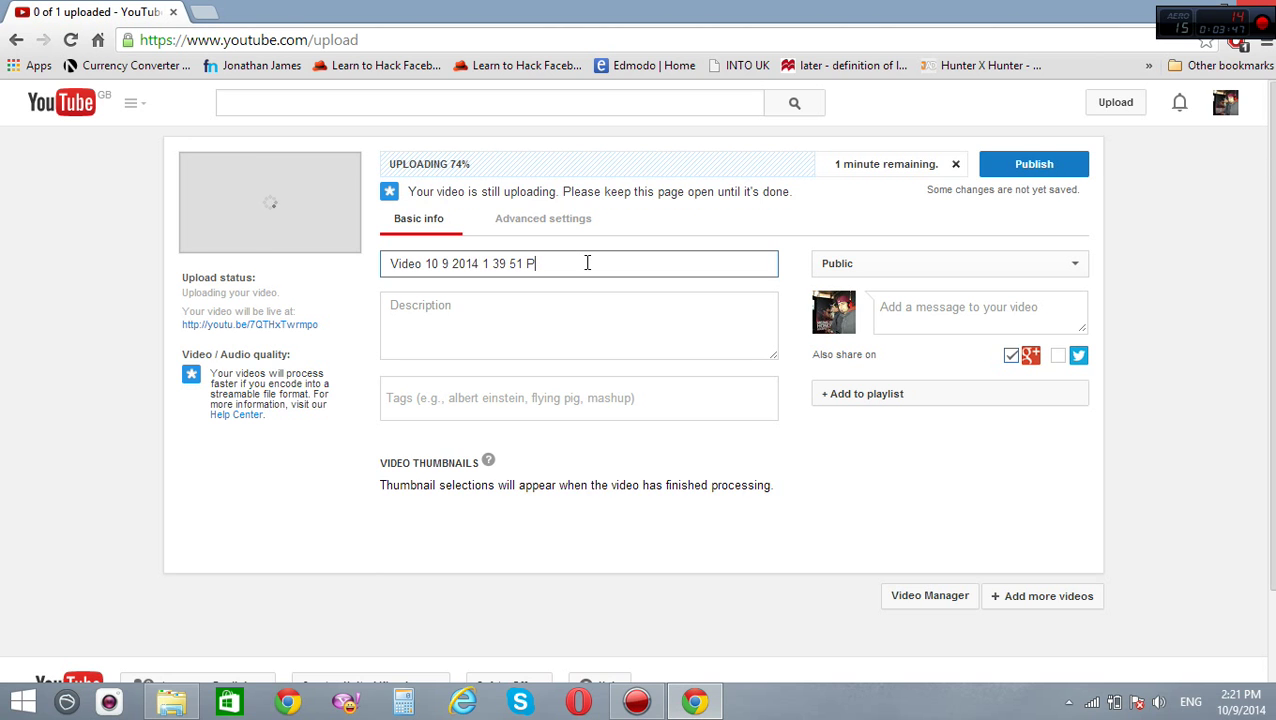
text(test)
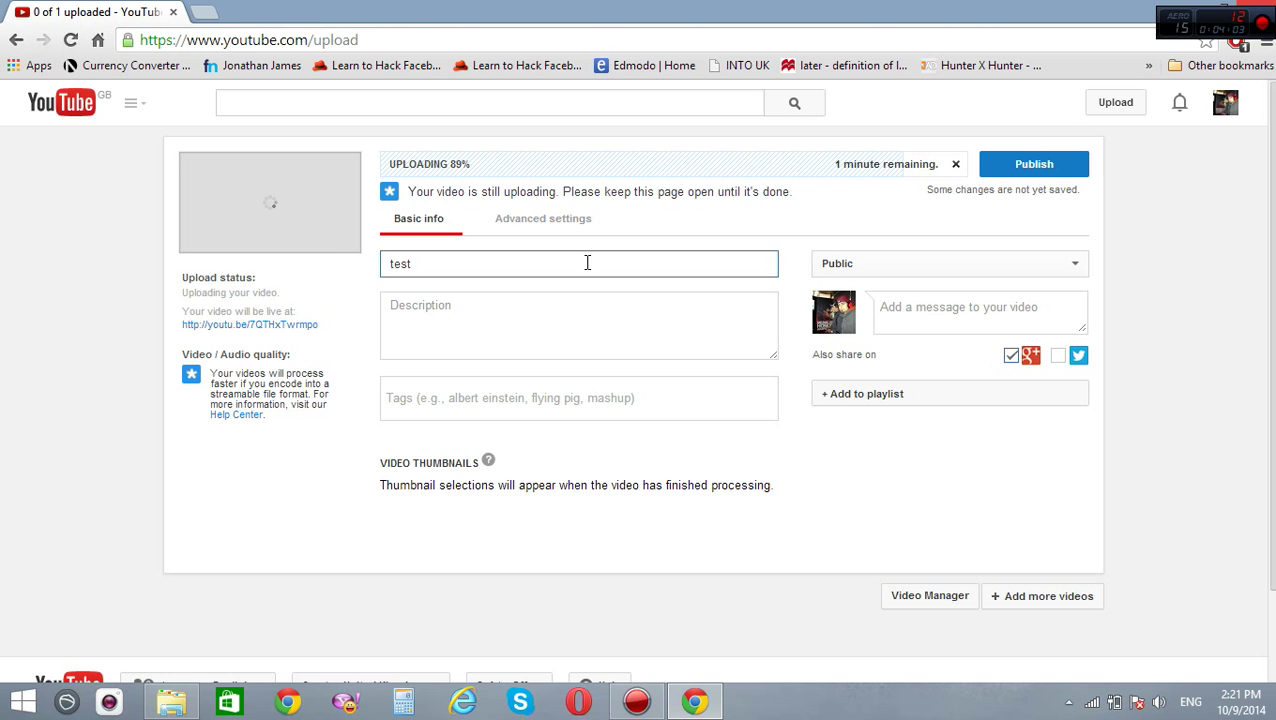
click(636, 702)
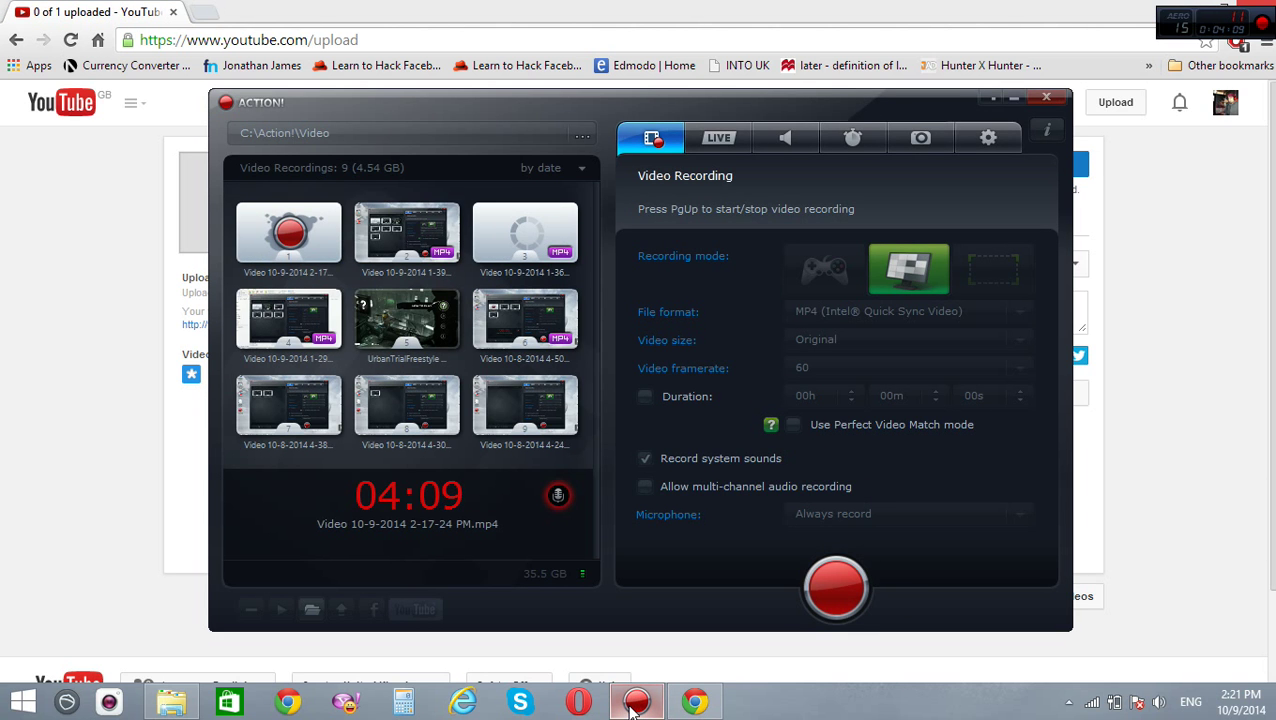
click(636, 703)
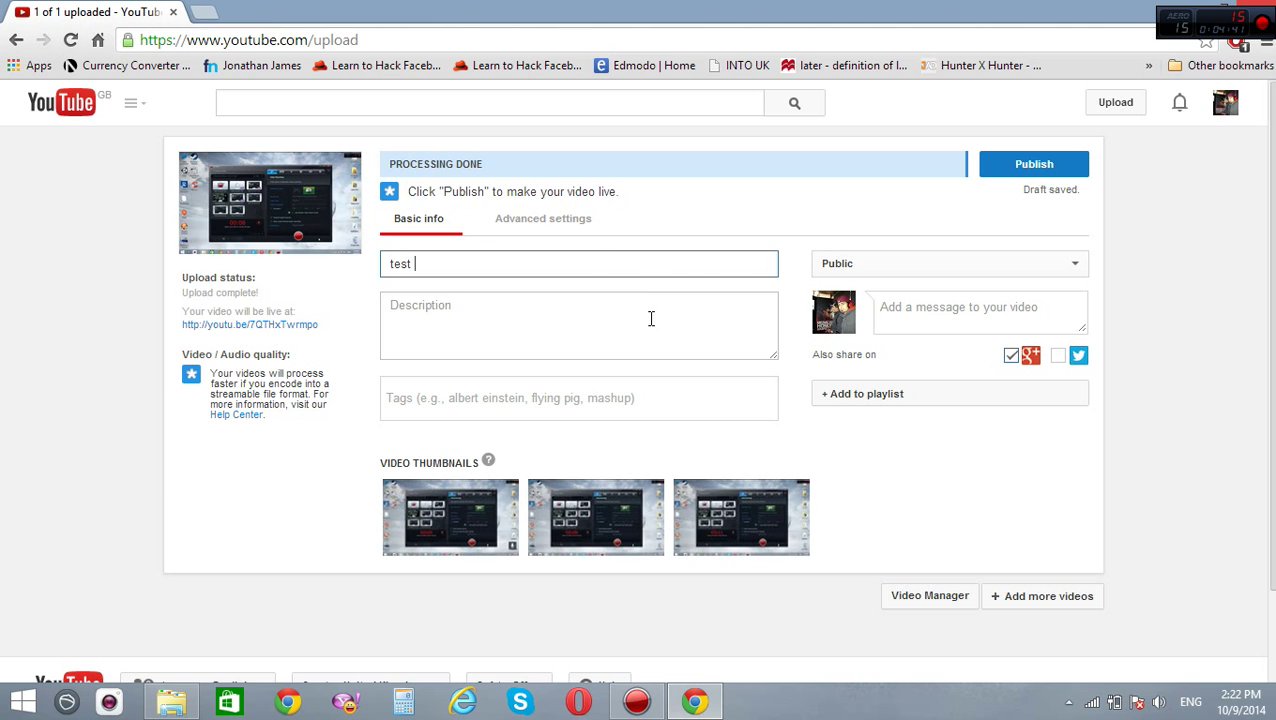
Step: Publish the 'test' video, pause it on its watch page, and bring up the Action! recorder
click(1040, 168)
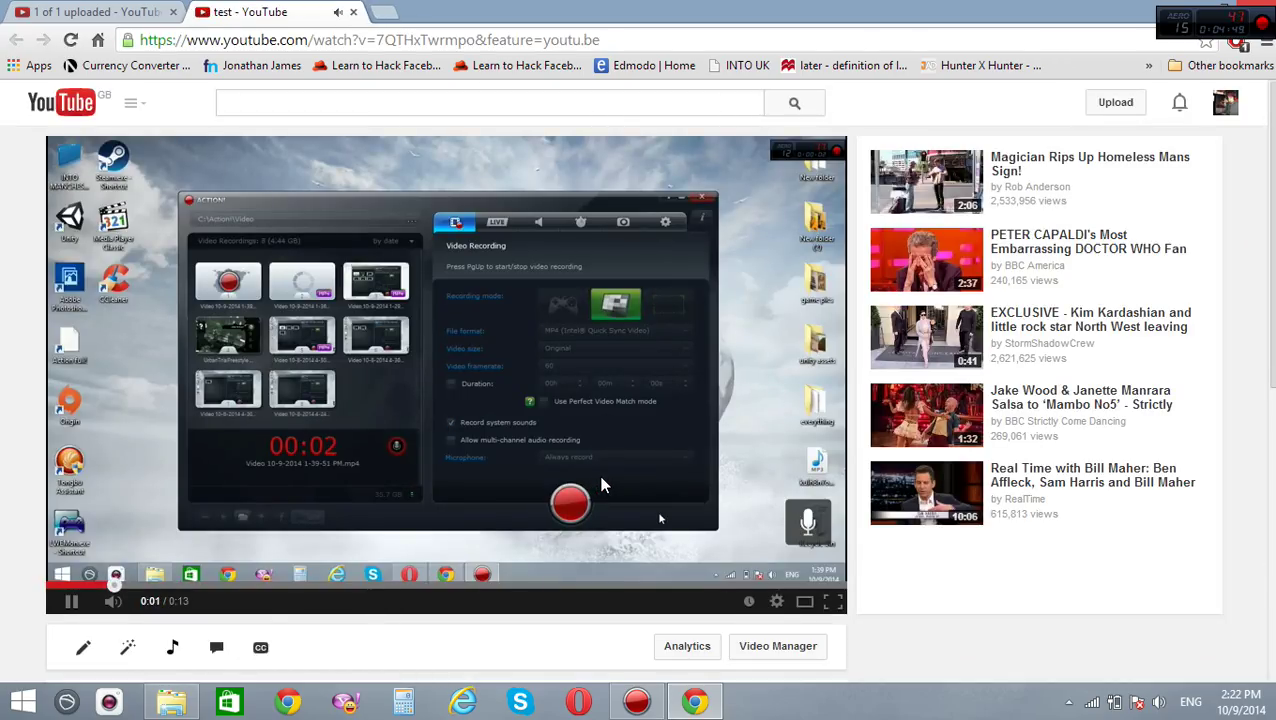
click(601, 485)
middle_click(604, 488)
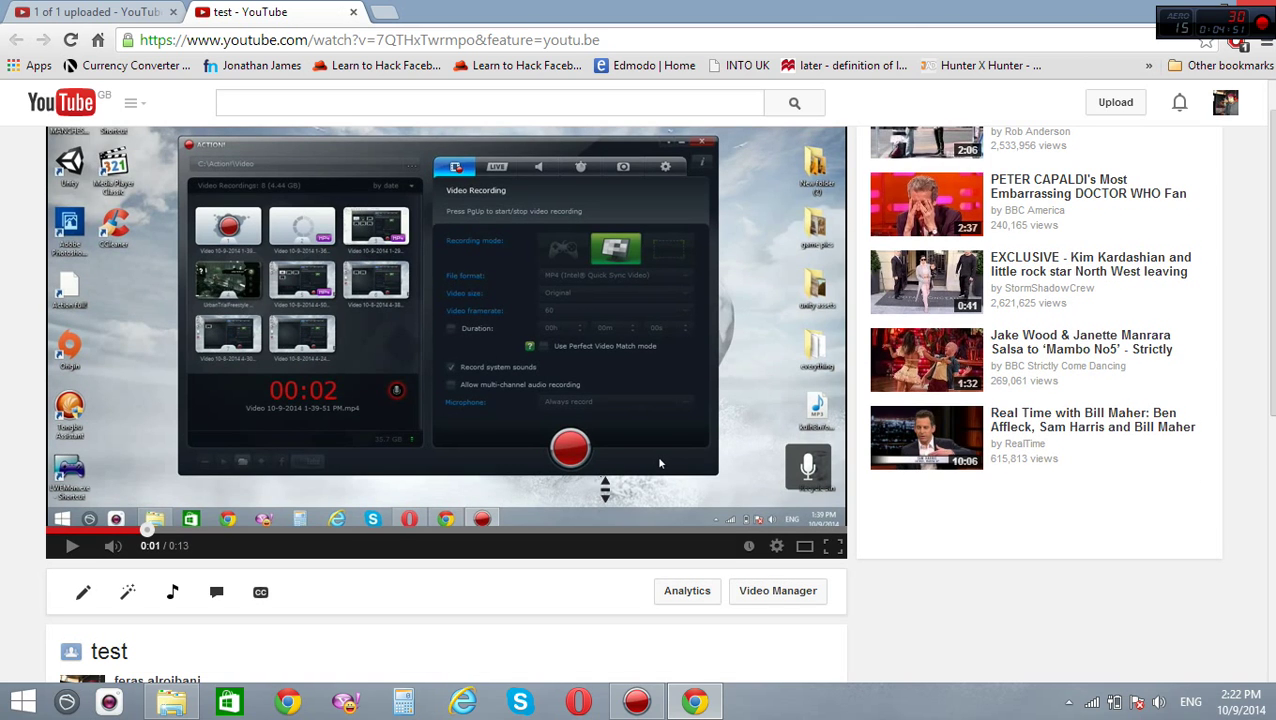
click(624, 712)
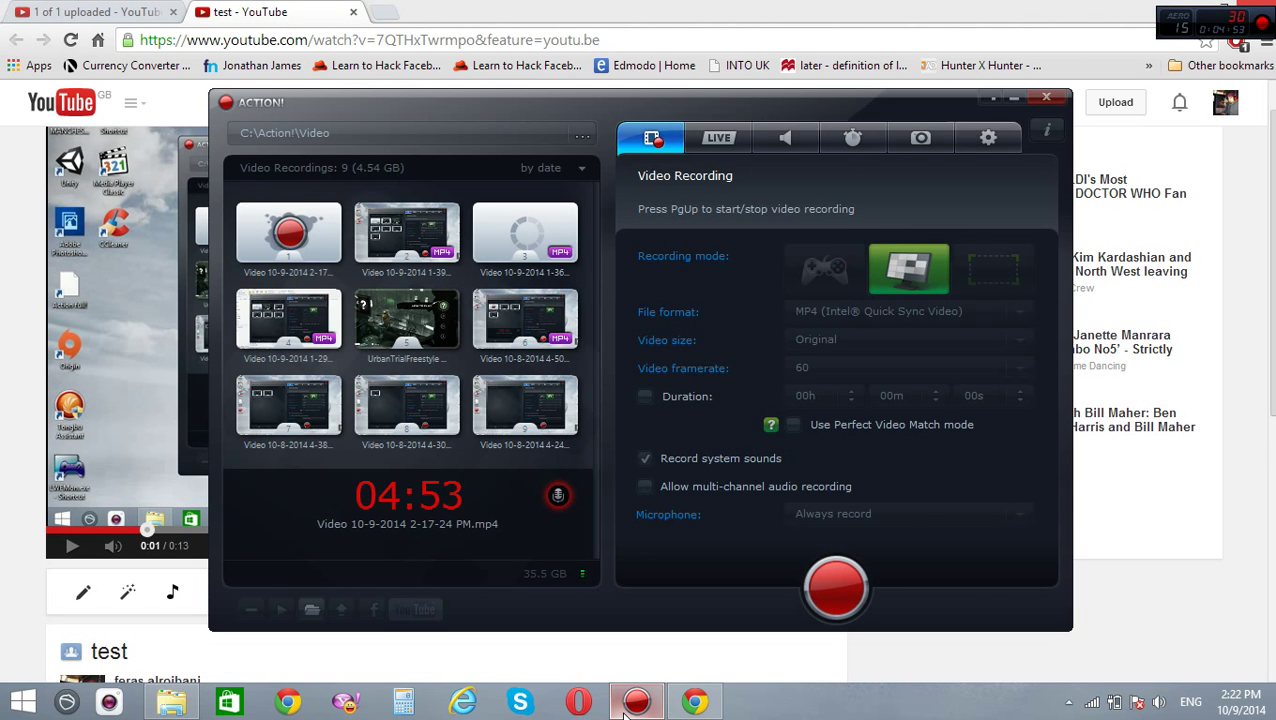